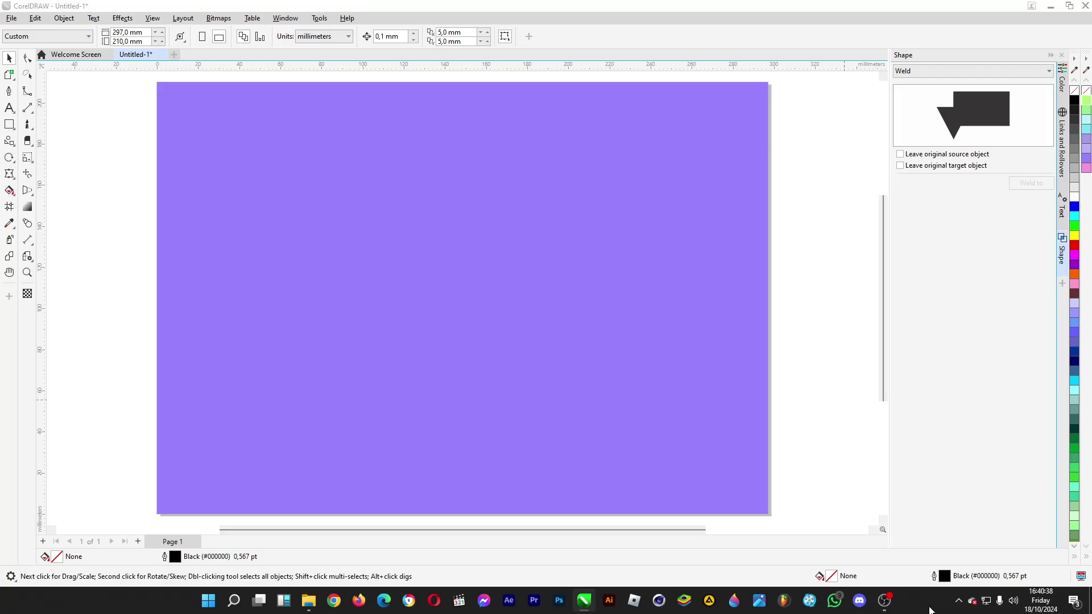
# Draw a parallelogram about 83 by 37 mm in the page's upper-left area, filled pale cyan #BBF1FA without an outline
pyautogui.click(10, 143)
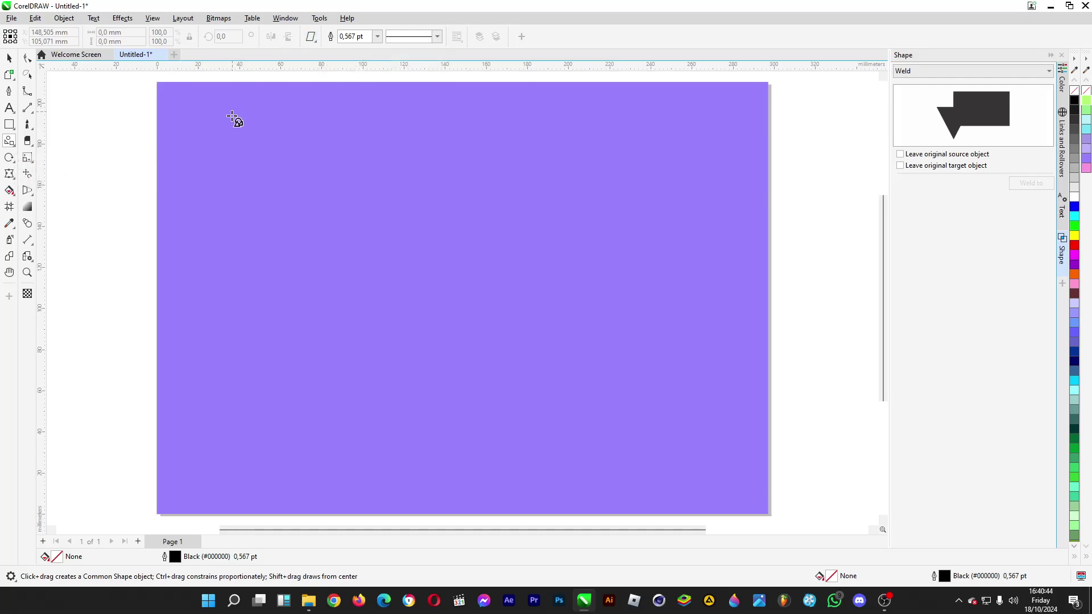
pyautogui.moveTo(228, 127); pyautogui.dragTo(402, 205)
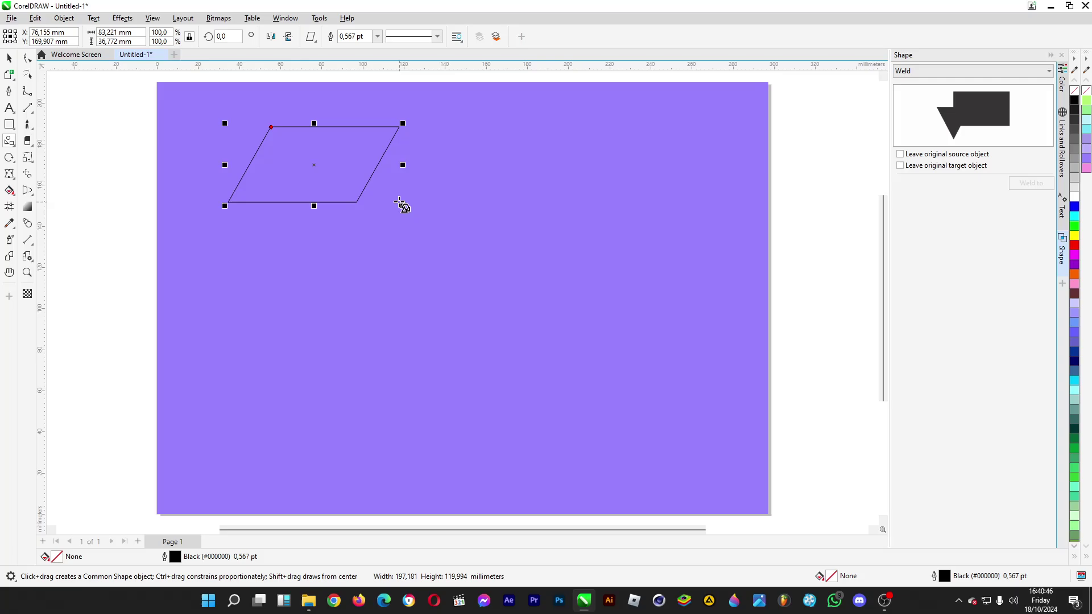
pyautogui.click(8, 58)
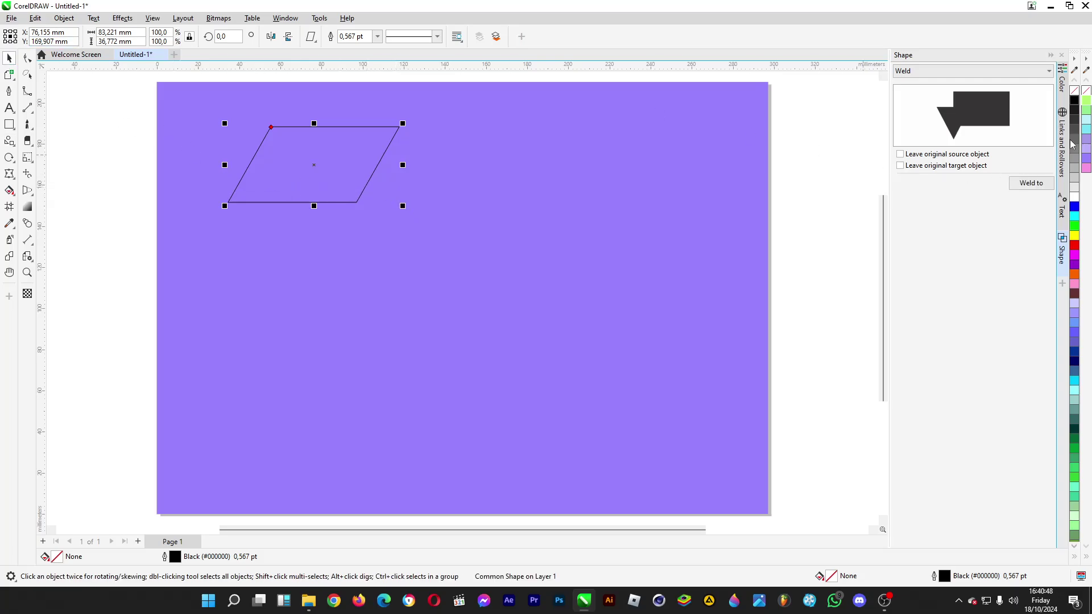
pyautogui.rightClick(1086, 129)
pyautogui.click(1086, 129)
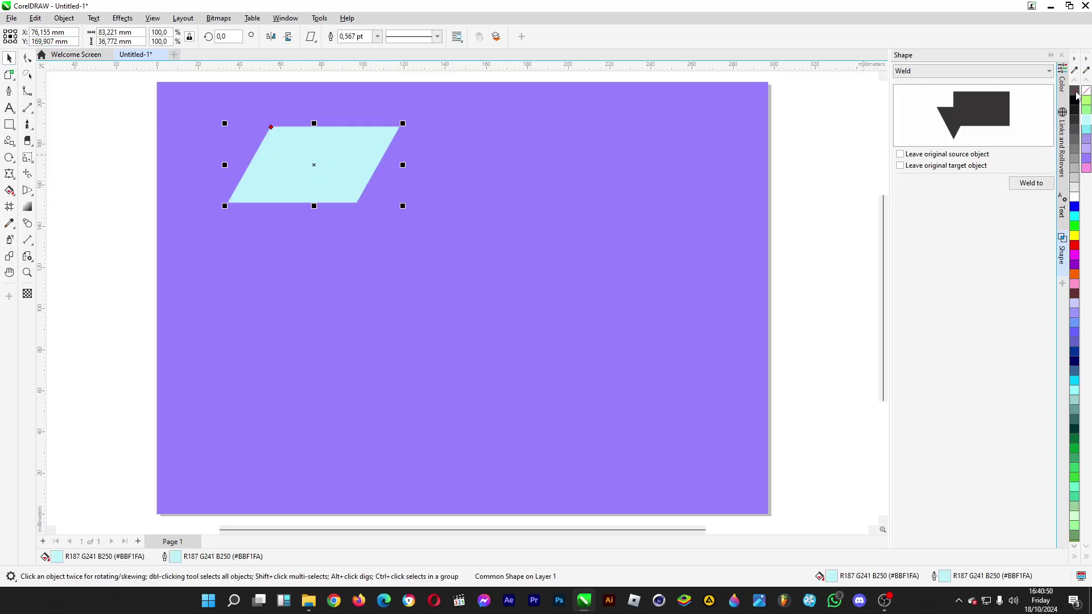
pyautogui.rightClick(1086, 90)
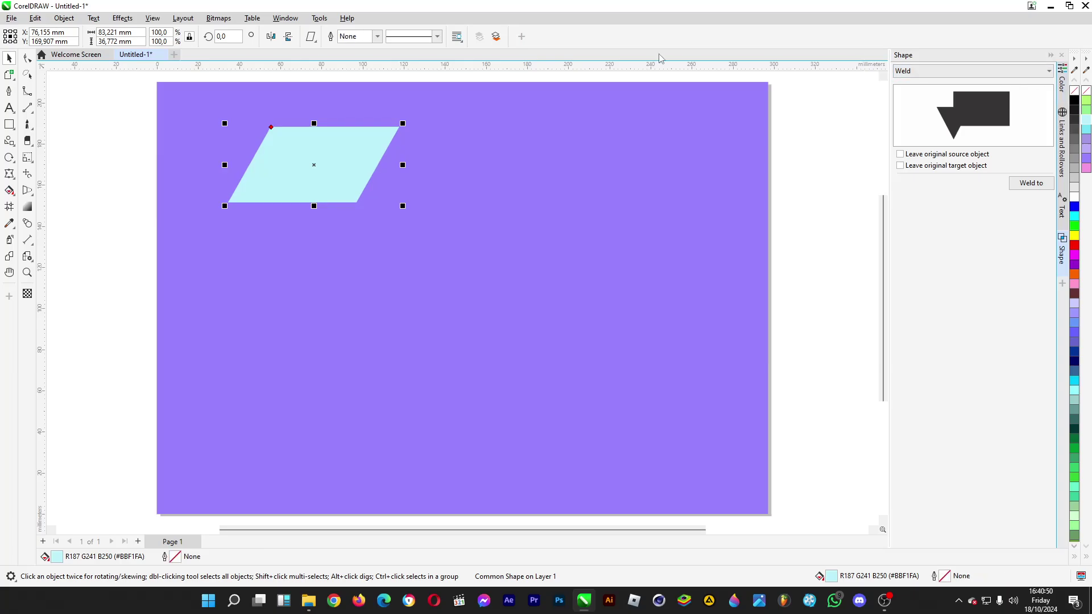
# Increase the parallelogram's slant with its control node and shift it slightly toward the page's upper-left corner
pyautogui.click(27, 59)
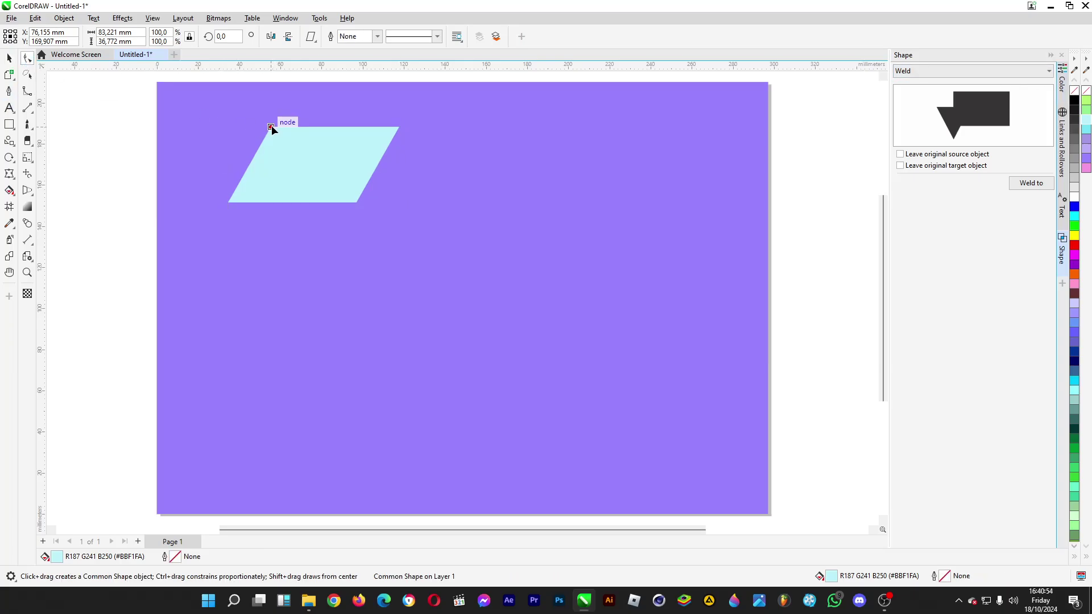
pyautogui.moveTo(271, 128); pyautogui.dragTo(292, 129)
pyautogui.click(10, 58)
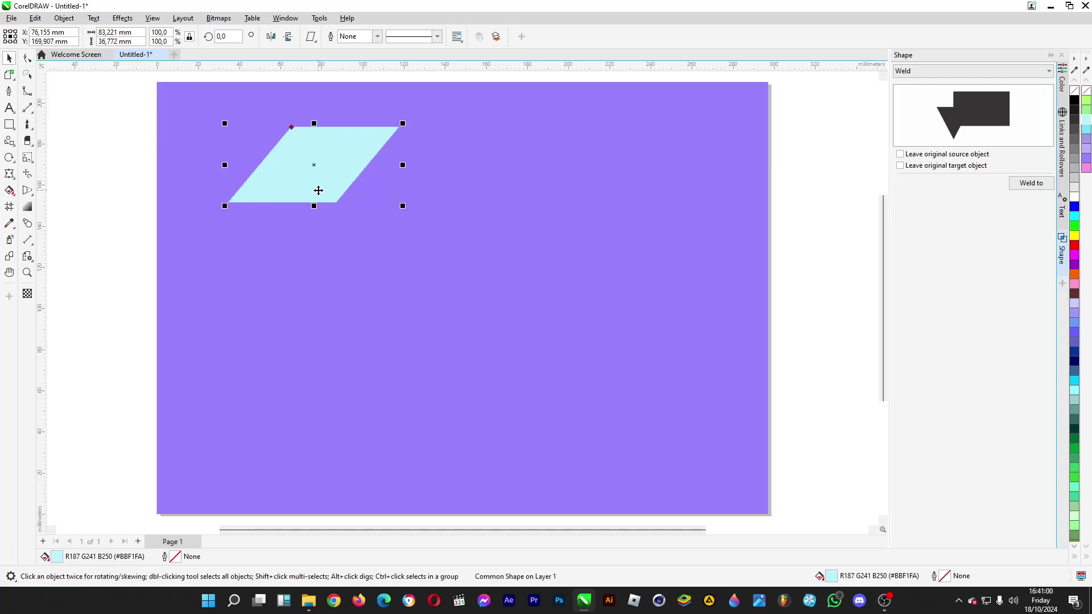
pyautogui.moveTo(316, 187); pyautogui.dragTo(299, 165)
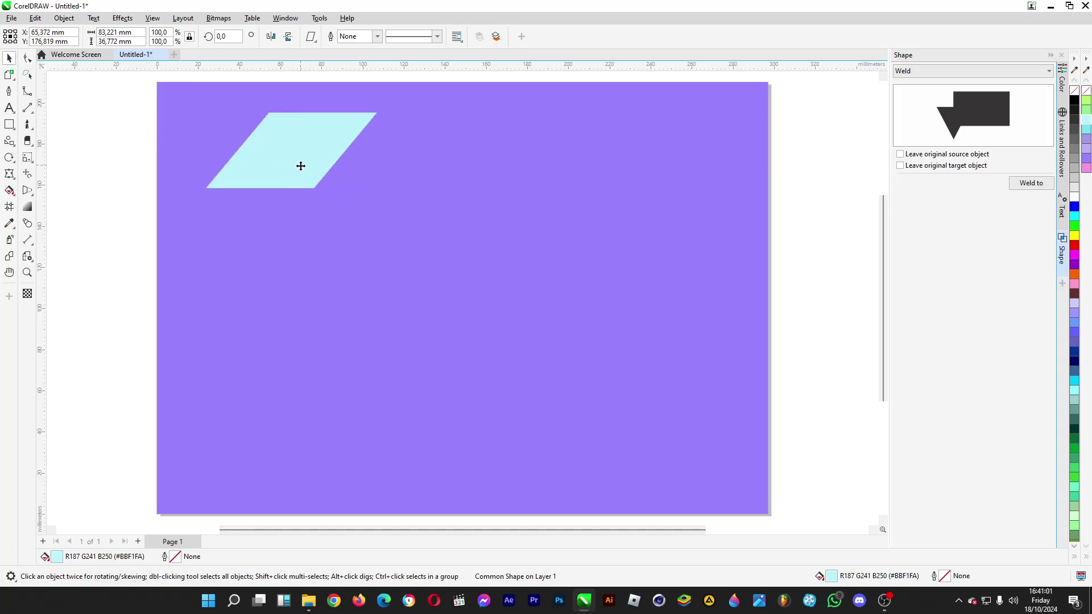
# Draw a trapezoid about 92 by 44 mm below the parallelogram and narrow its top edge slightly
pyautogui.click(312, 38)
pyautogui.click(333, 69)
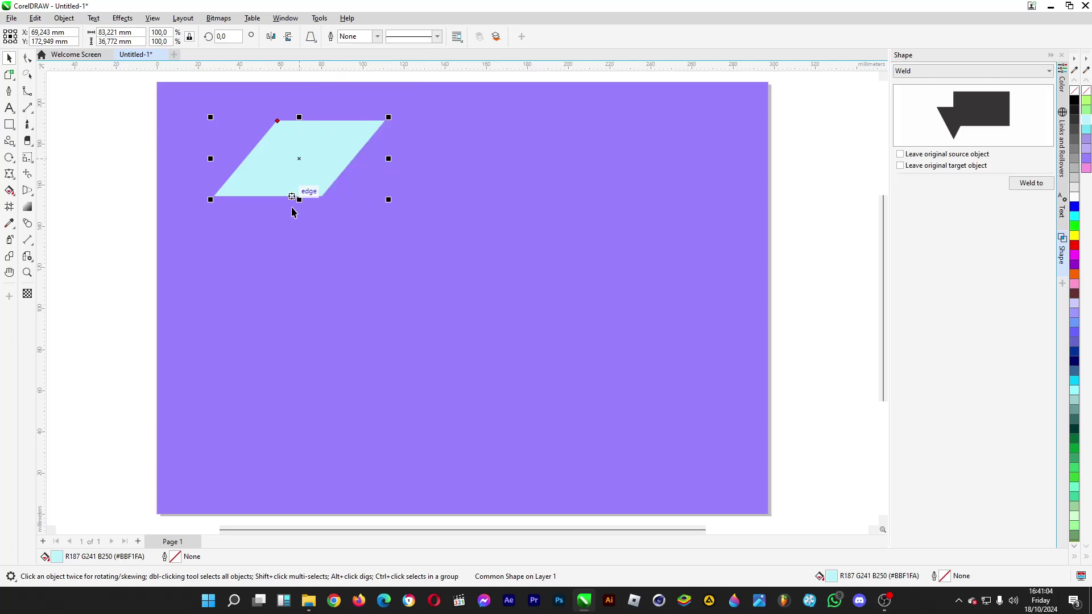
pyautogui.click(310, 37)
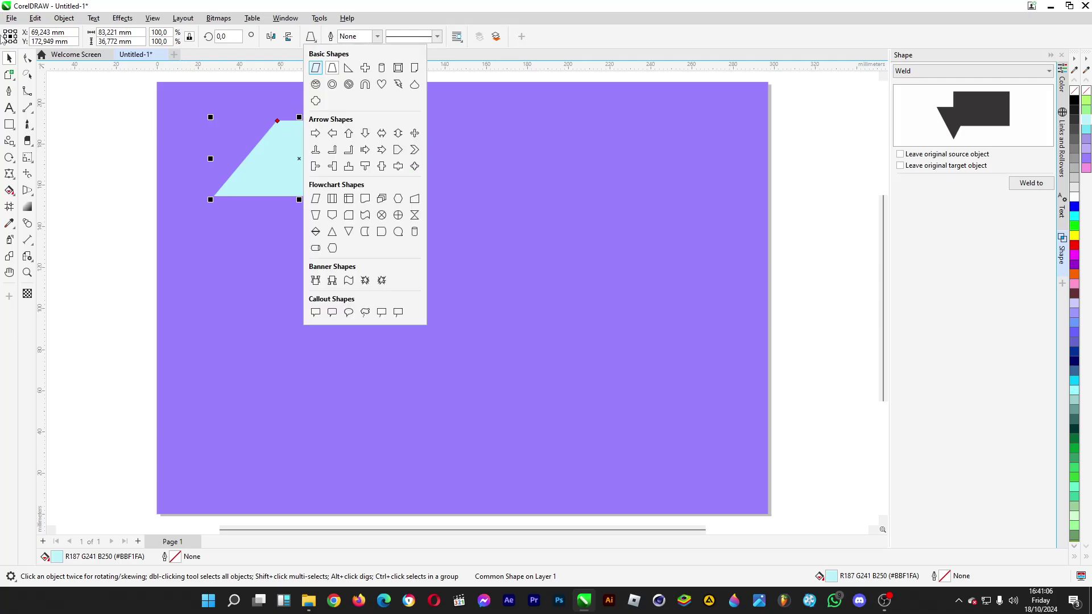
pyautogui.press('Escape')
pyautogui.click(270, 232)
pyautogui.click(71, 147)
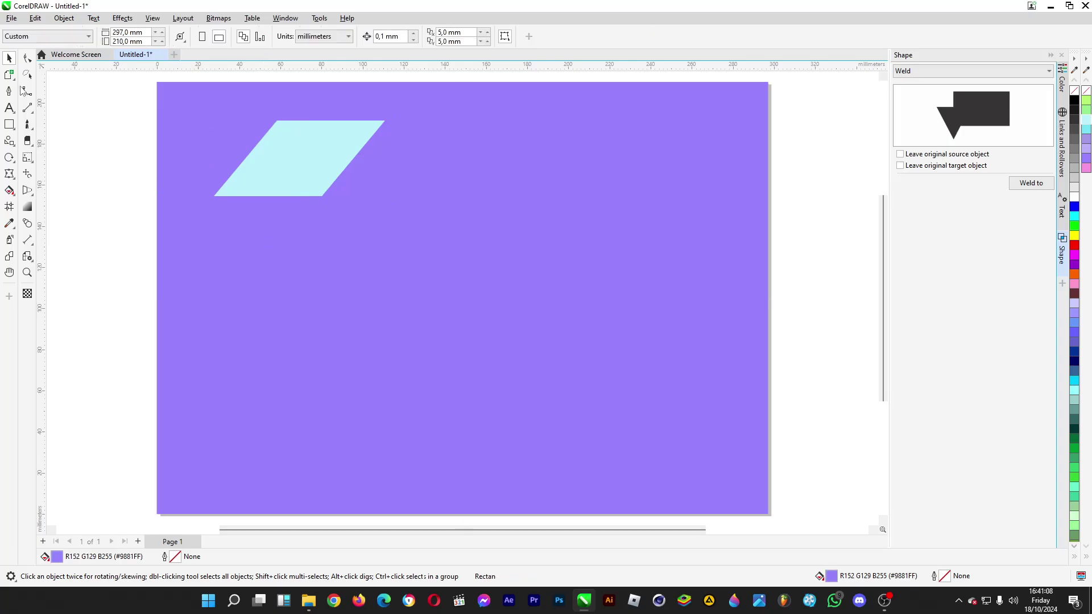
pyautogui.click(9, 140)
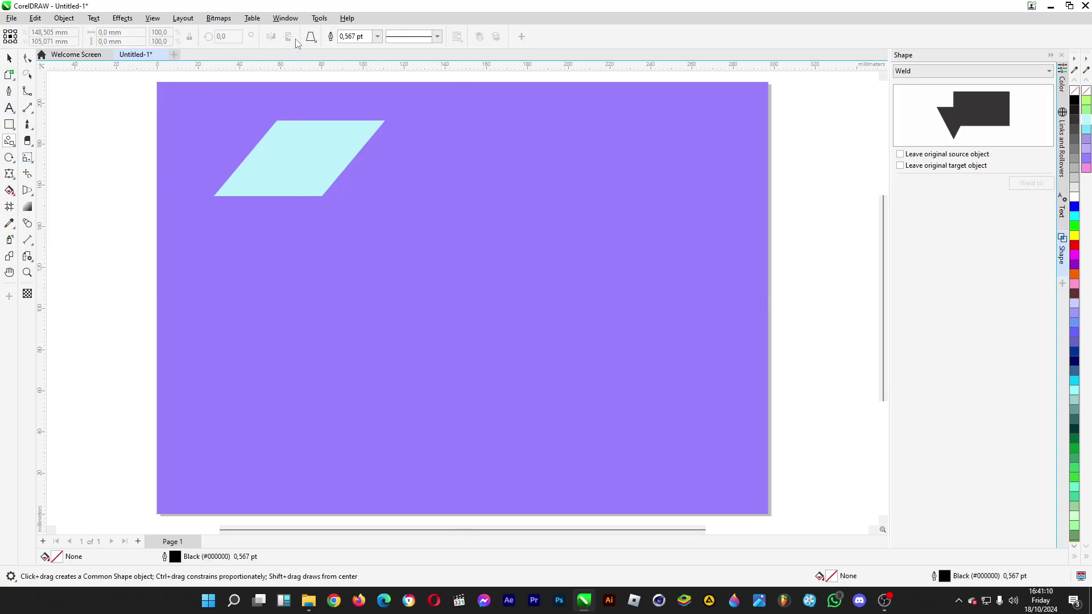
pyautogui.moveTo(277, 248); pyautogui.dragTo(465, 338)
pyautogui.press('F10')
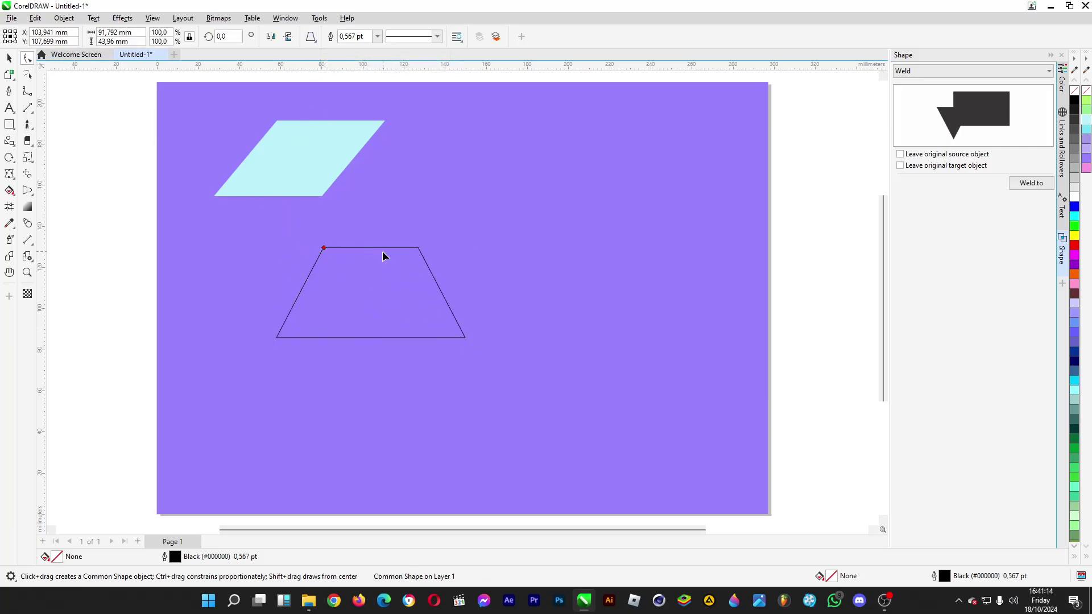
pyautogui.moveTo(322, 249); pyautogui.dragTo(336, 248)
pyautogui.click(9, 58)
# Move the trapezoid up and scale it to about 78 by 37 mm, filled cyan #76E2F5 without an outline
pyautogui.moveTo(356, 306); pyautogui.dragTo(390, 263)
pyautogui.moveTo(502, 295); pyautogui.dragTo(475, 284)
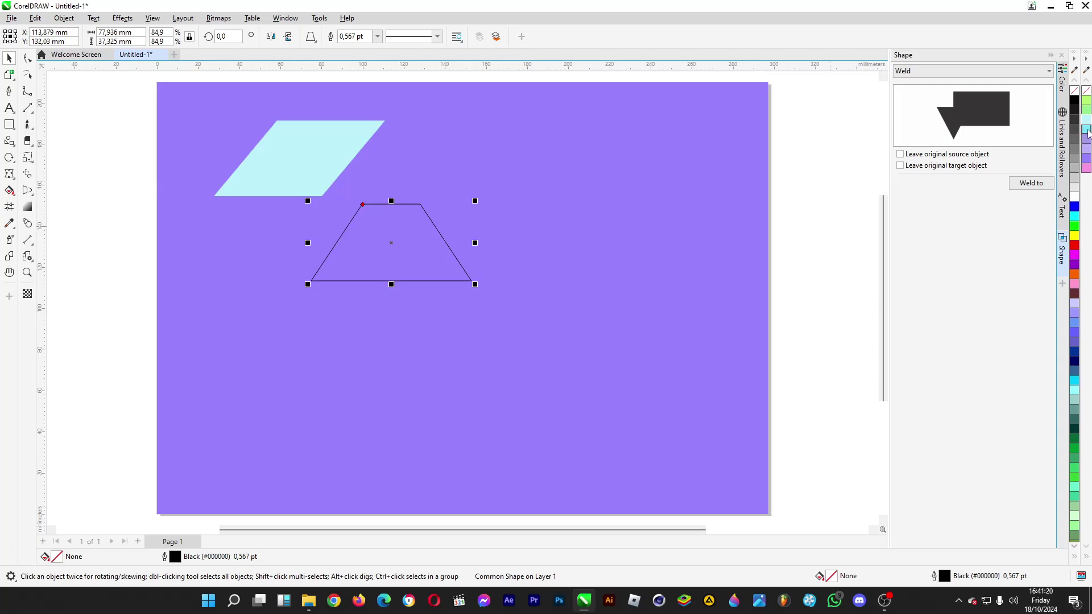
pyautogui.click(1086, 130)
pyautogui.rightClick(1075, 91)
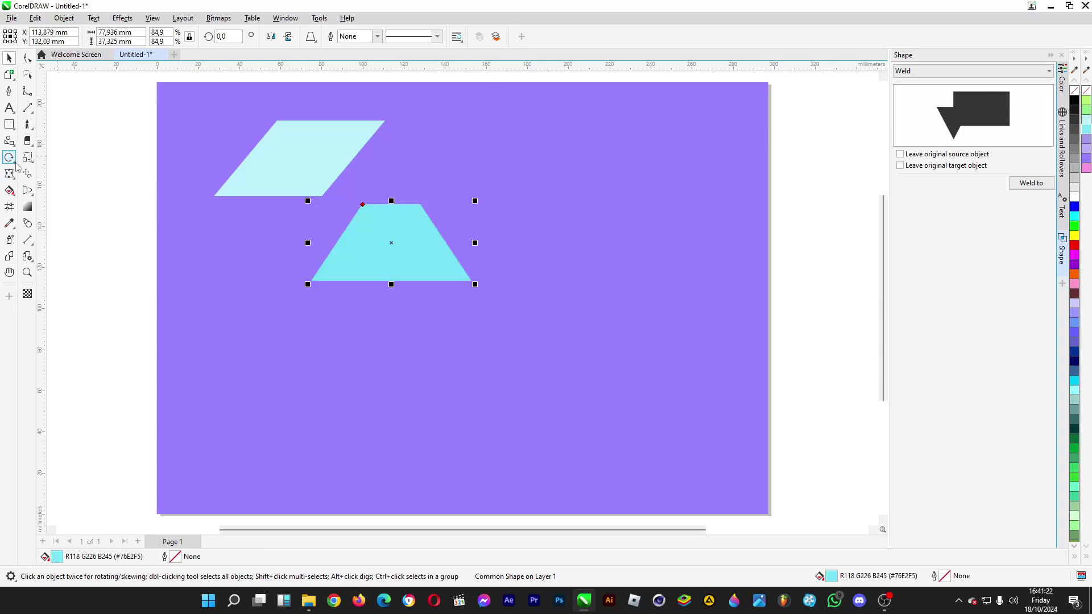
# Draw a semicircular arch about 63 by 31 mm and move it to the upper-right area of the page
pyautogui.click(10, 141)
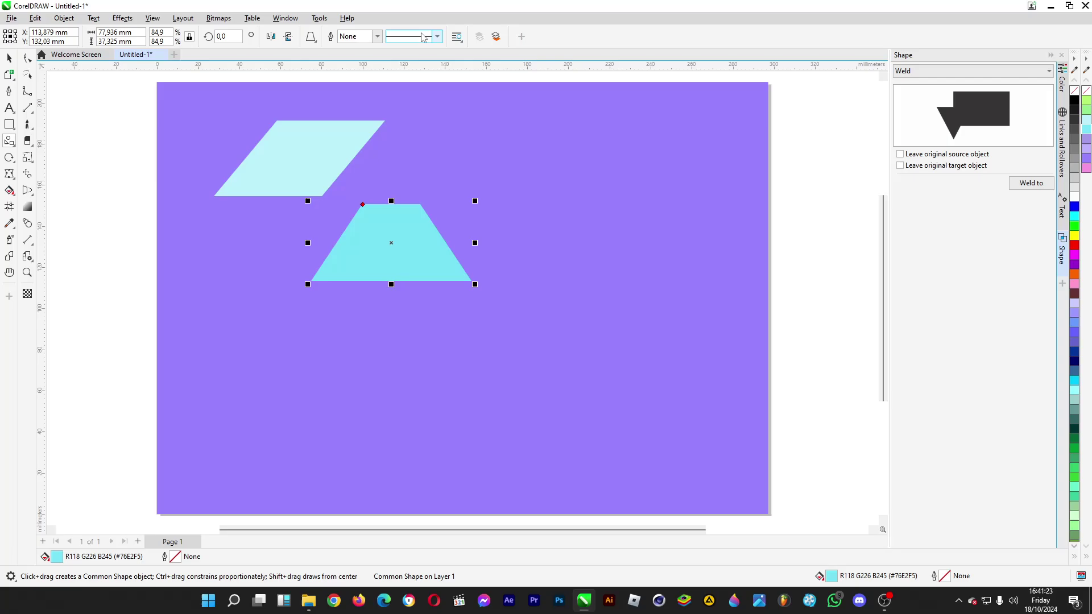
pyautogui.click(311, 36)
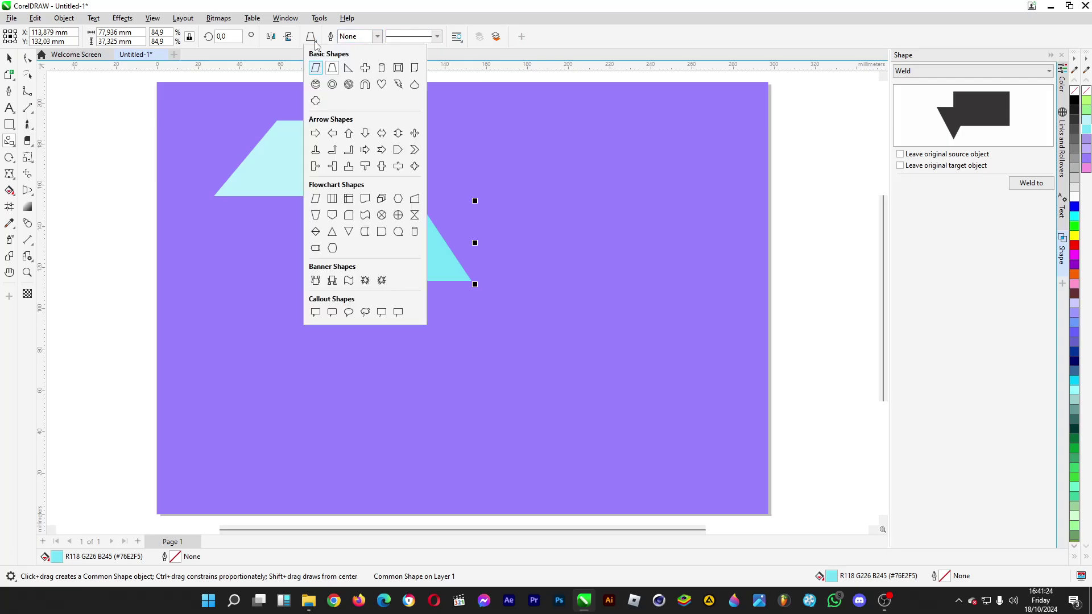
pyautogui.click(365, 85)
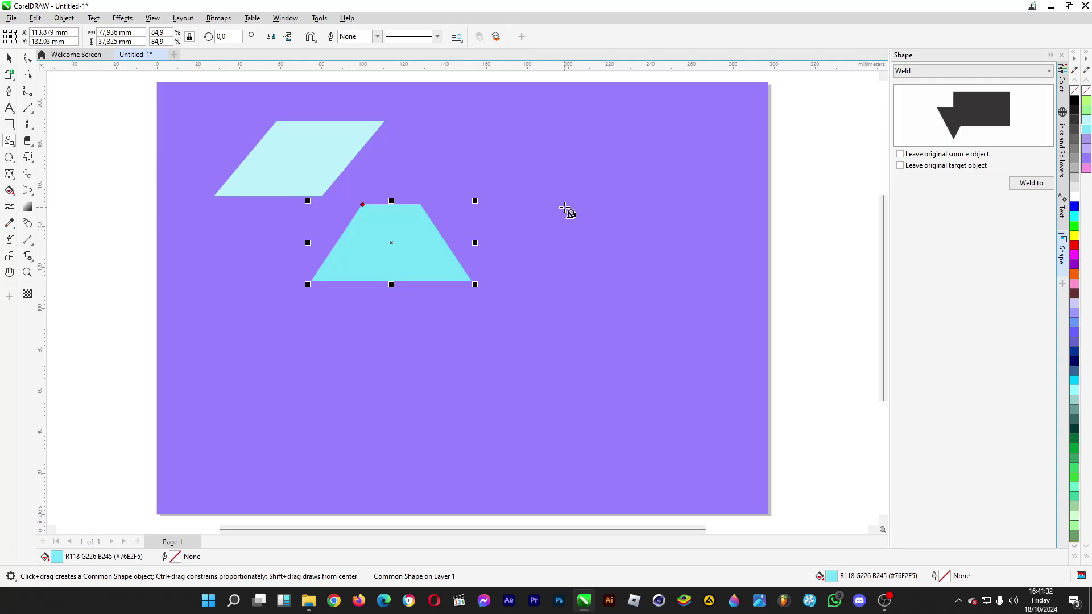
pyautogui.moveTo(565, 207)
pyautogui.mouseDown()
pyautogui.moveTo(587, 244)
pyautogui.moveTo(626, 271)
pyautogui.moveTo(693, 296)
pyautogui.mouseUp()
pyautogui.press('space')
pyautogui.moveTo(618, 220); pyautogui.dragTo(552, 152)
# Extend the arch into a thin, nearly closed ring and add two larger concentric copies about 80 and 102 mm wide
pyautogui.press('space')
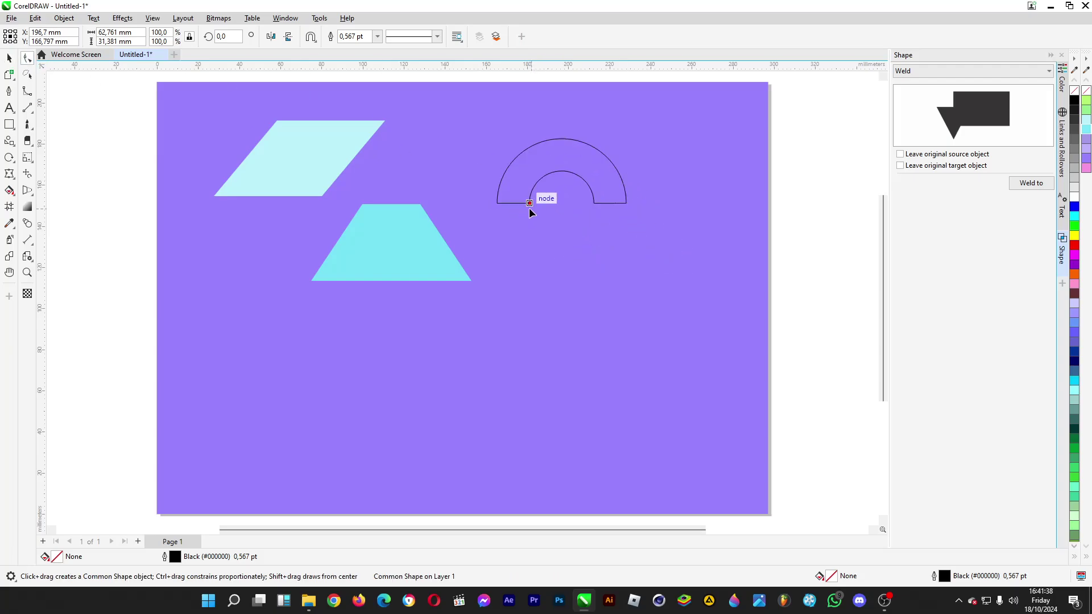
pyautogui.moveTo(530, 204); pyautogui.dragTo(543, 256)
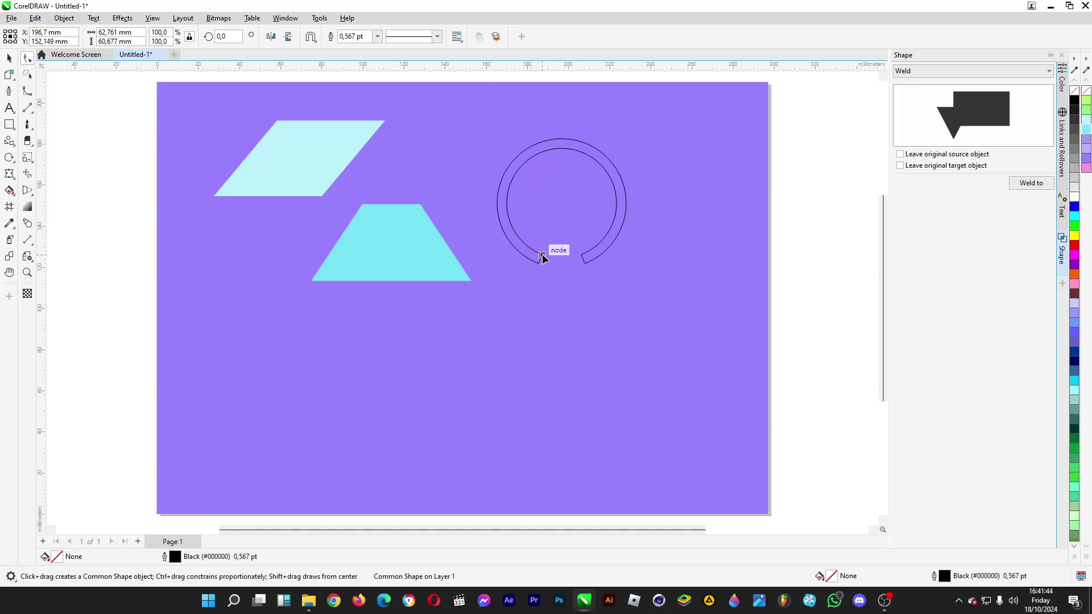
pyautogui.press('space')
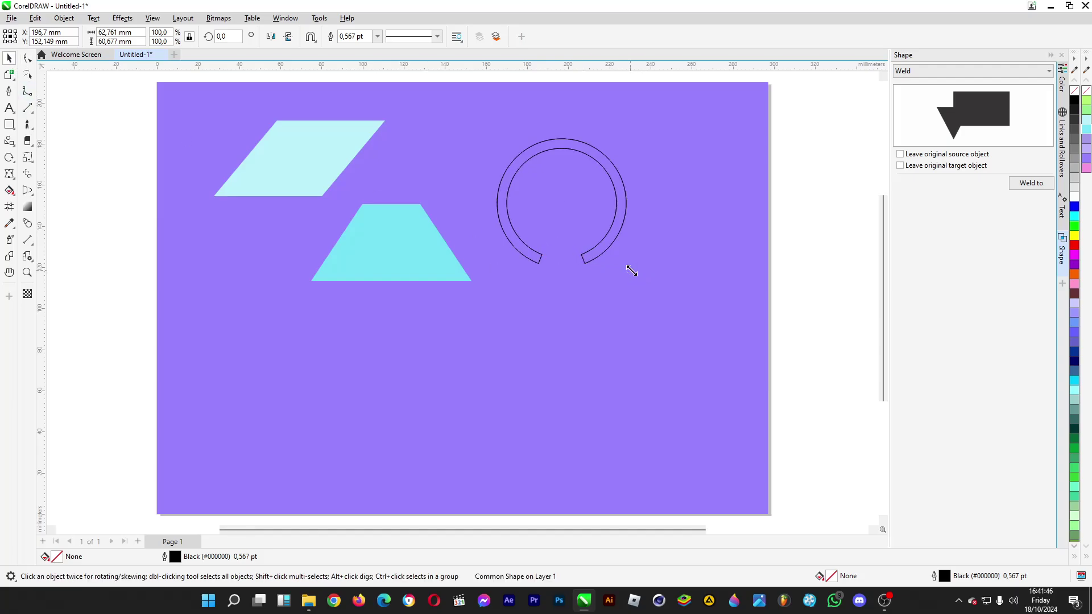
pyautogui.moveTo(630, 266); pyautogui.dragTo(671, 313)
# Thin the outermost ring's band, and reshape the innermost ring with a thicker band and a wider opening
pyautogui.click(27, 57)
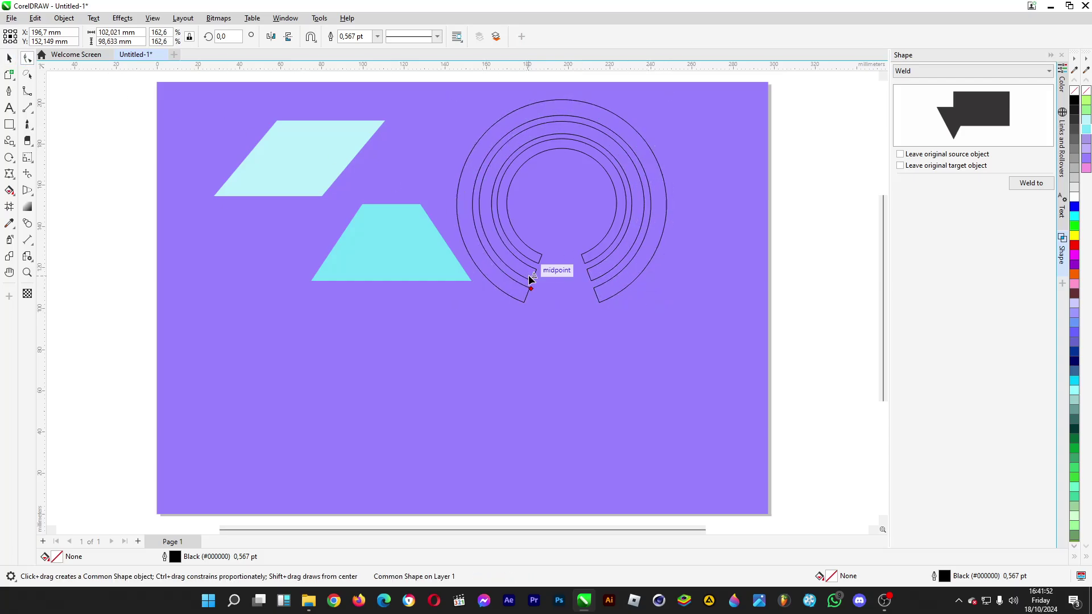
pyautogui.click(524, 294)
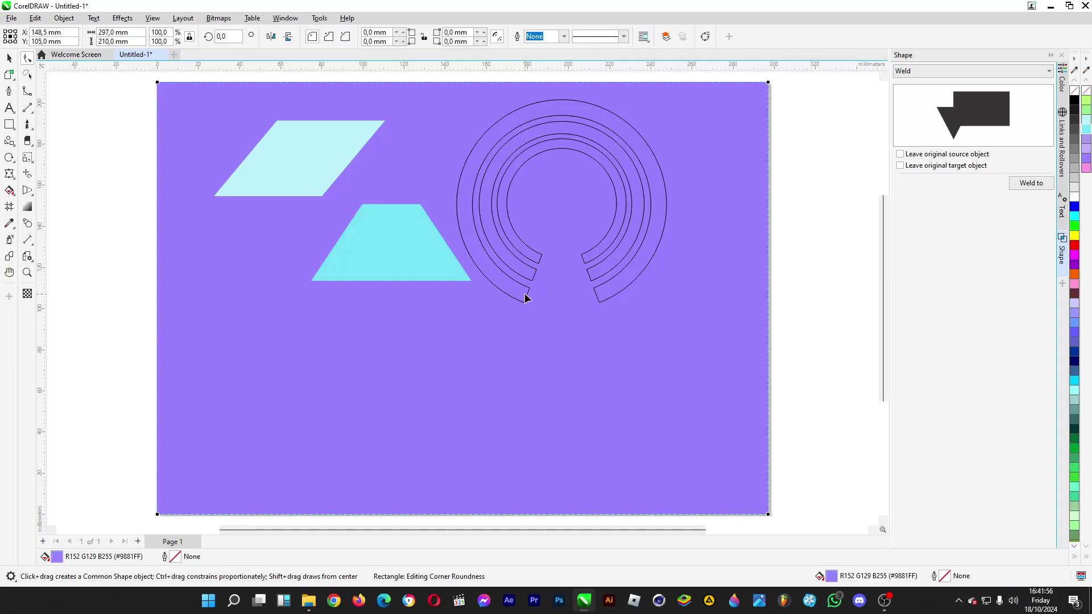
pyautogui.click(528, 292)
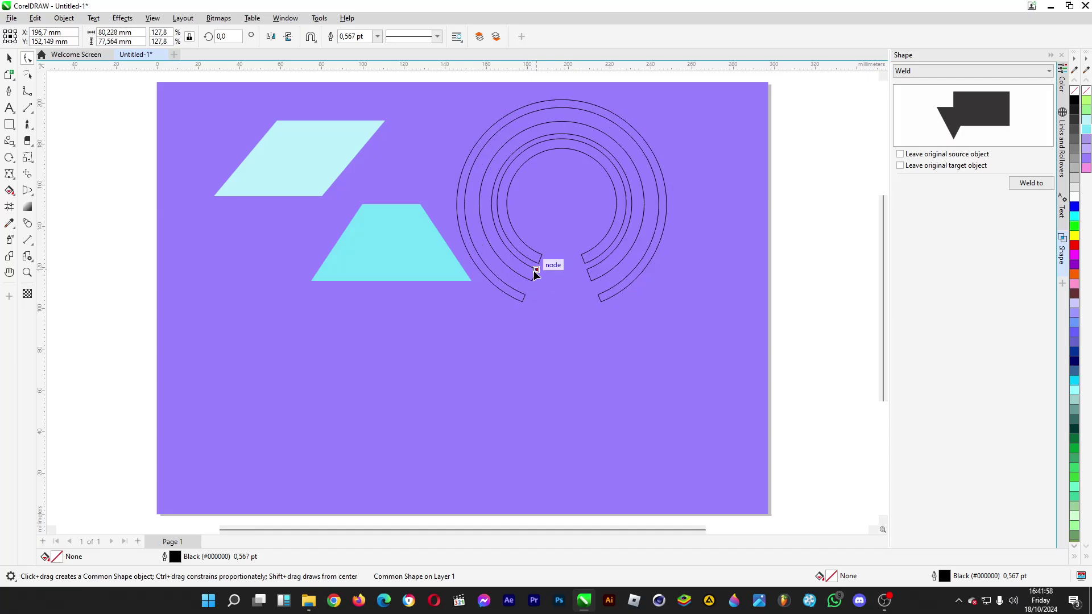
pyautogui.click(539, 260)
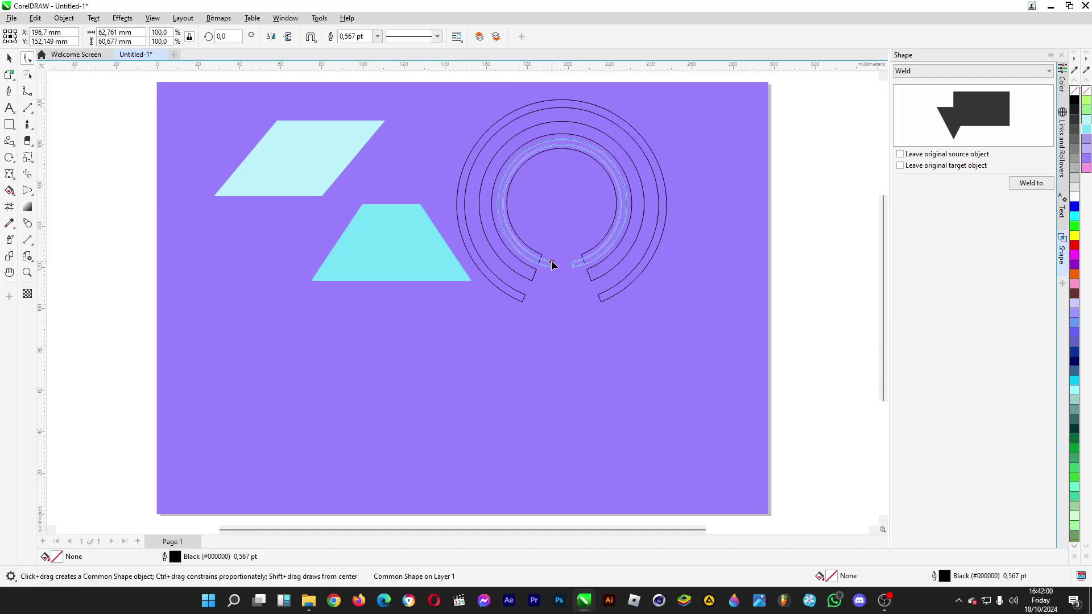
pyautogui.moveTo(552, 264); pyautogui.dragTo(524, 228)
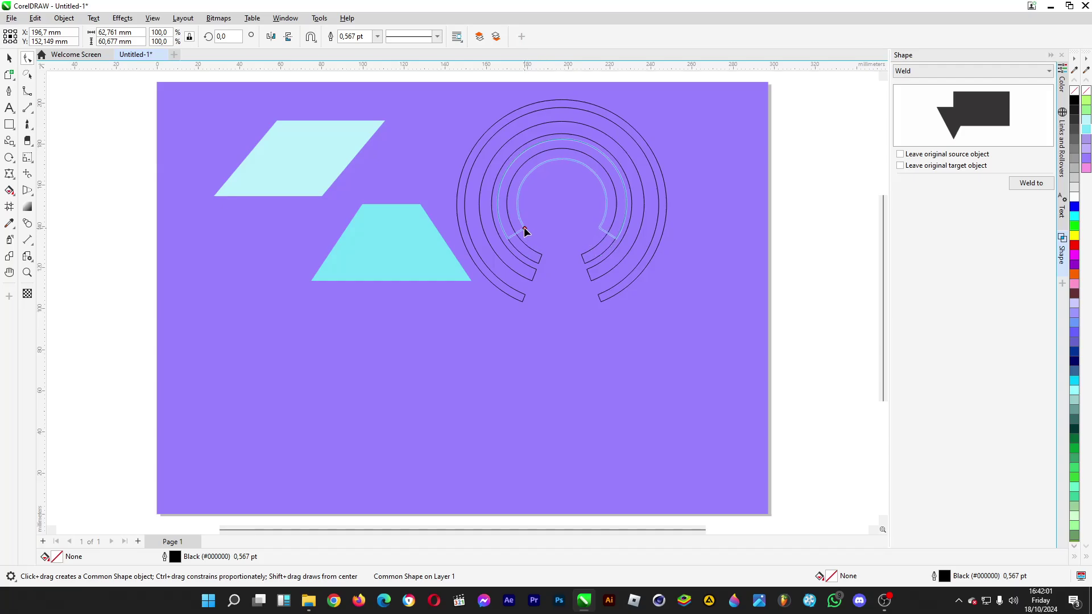
# Reshape the middle ring with a thinner band and wider opening, and enlarge it to about 83 mm wide
pyautogui.click(524, 270)
pyautogui.click(540, 272)
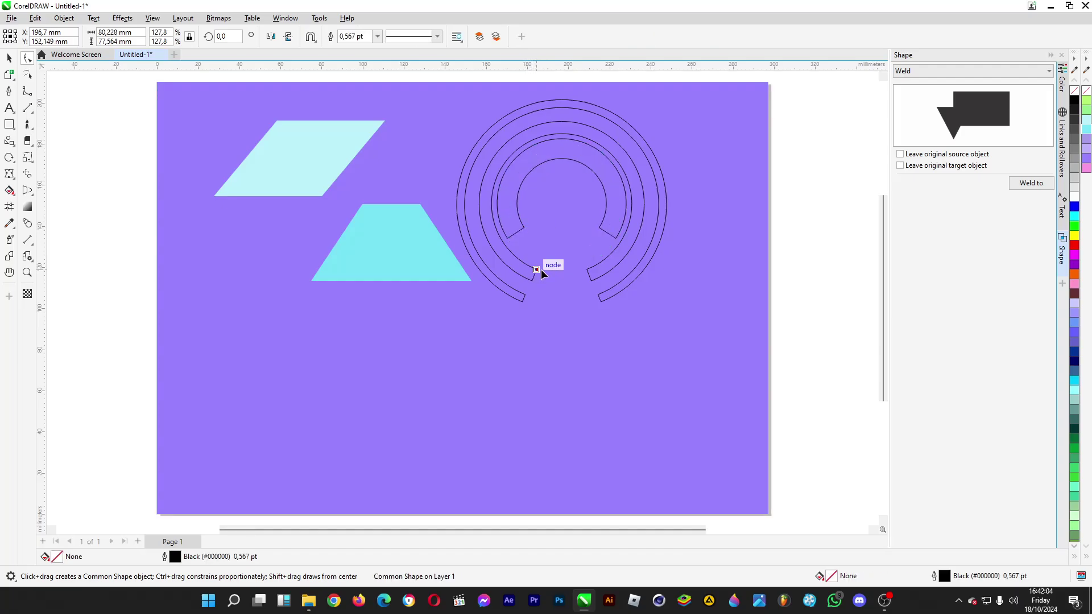
pyautogui.click(540, 272)
pyautogui.click(525, 268)
pyautogui.click(539, 271)
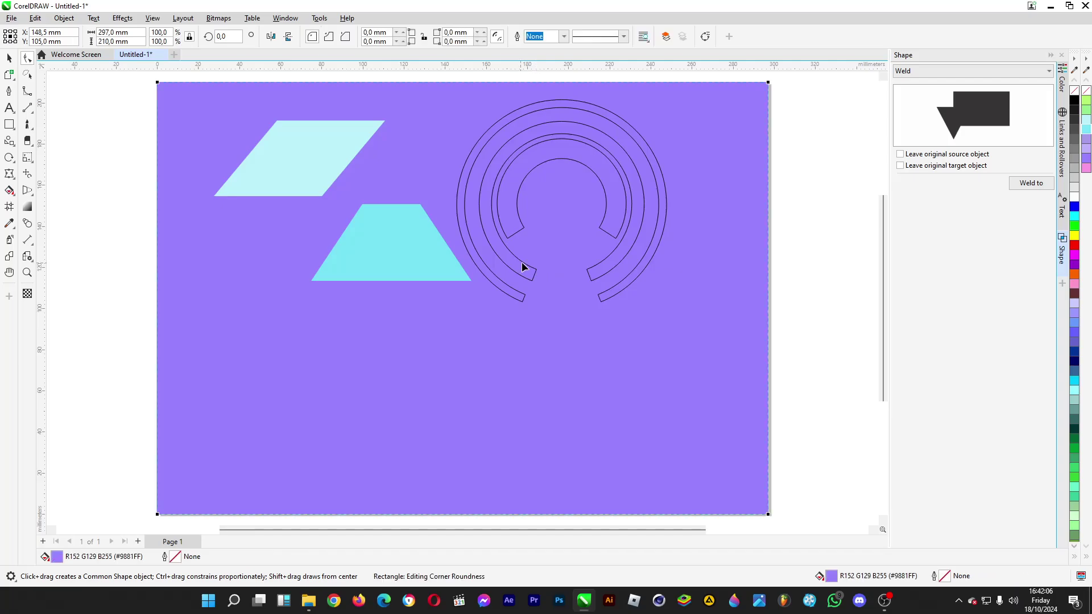
pyautogui.click(539, 271)
pyautogui.moveTo(539, 272); pyautogui.dragTo(517, 263)
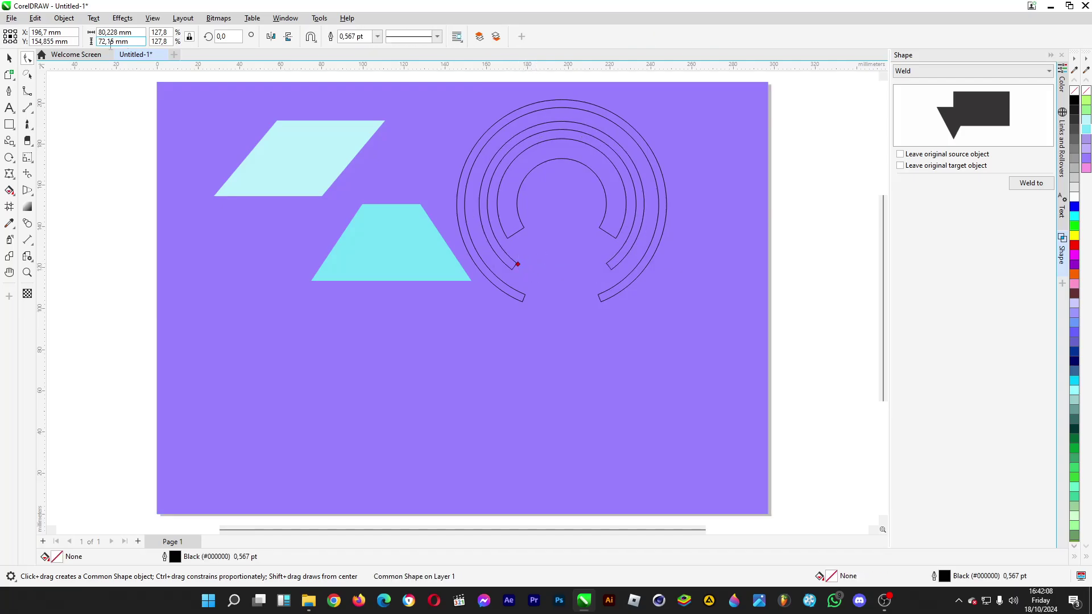
pyautogui.press('space')
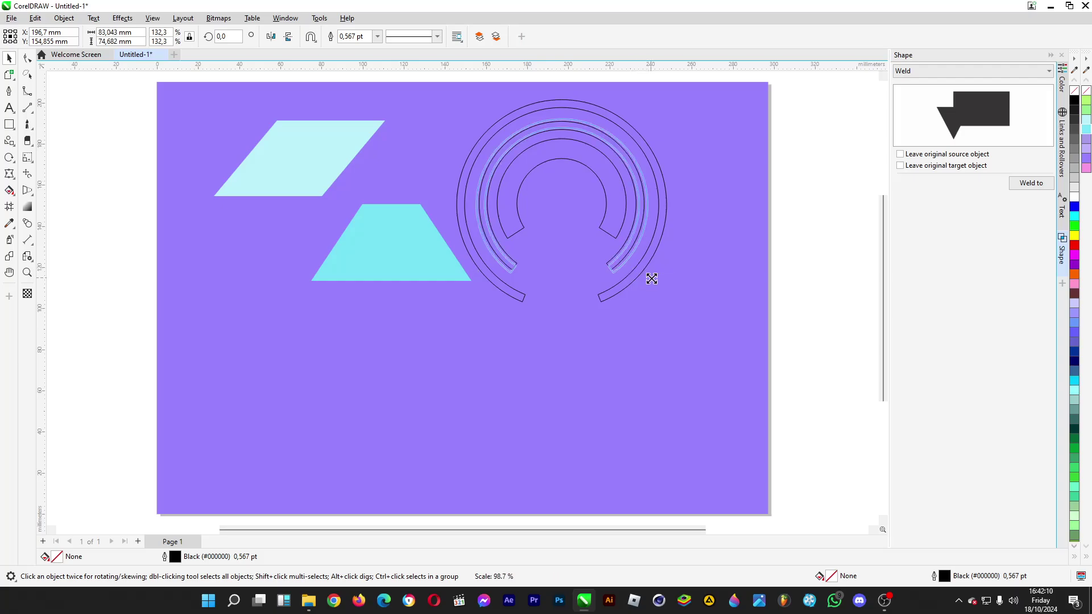
# Weld the three concentric open rings into one curve and fill it pink #FA97E1 without an outline
pyautogui.click(798, 141)
pyautogui.moveTo(550, 130); pyautogui.dragTo(449, 352)
pyautogui.click(1030, 183)
pyautogui.click(612, 208)
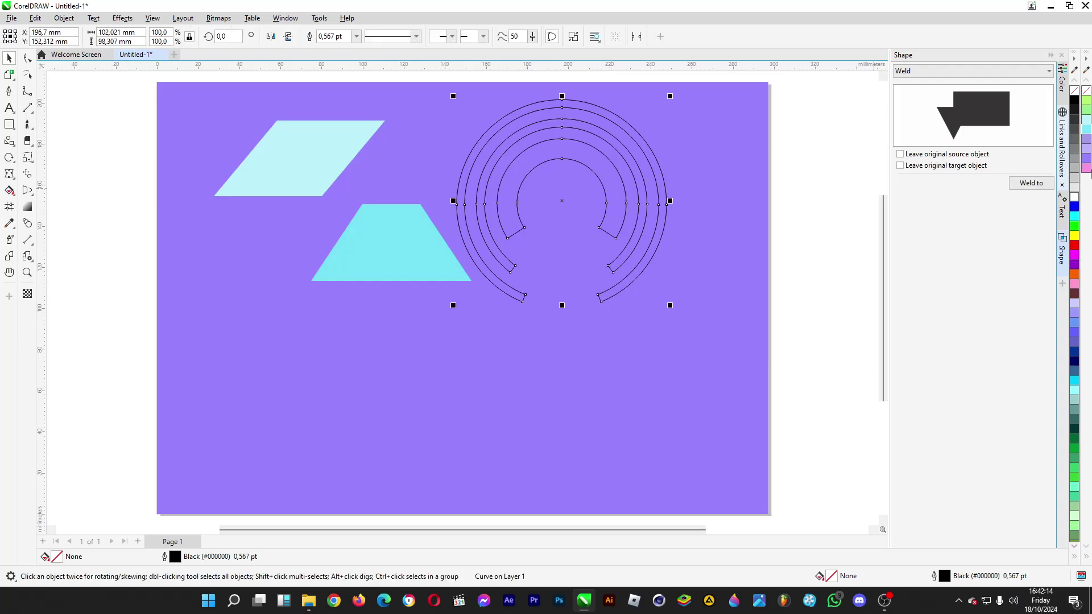
pyautogui.rightClick(1085, 168)
pyautogui.click(1085, 168)
pyautogui.rightClick(1073, 90)
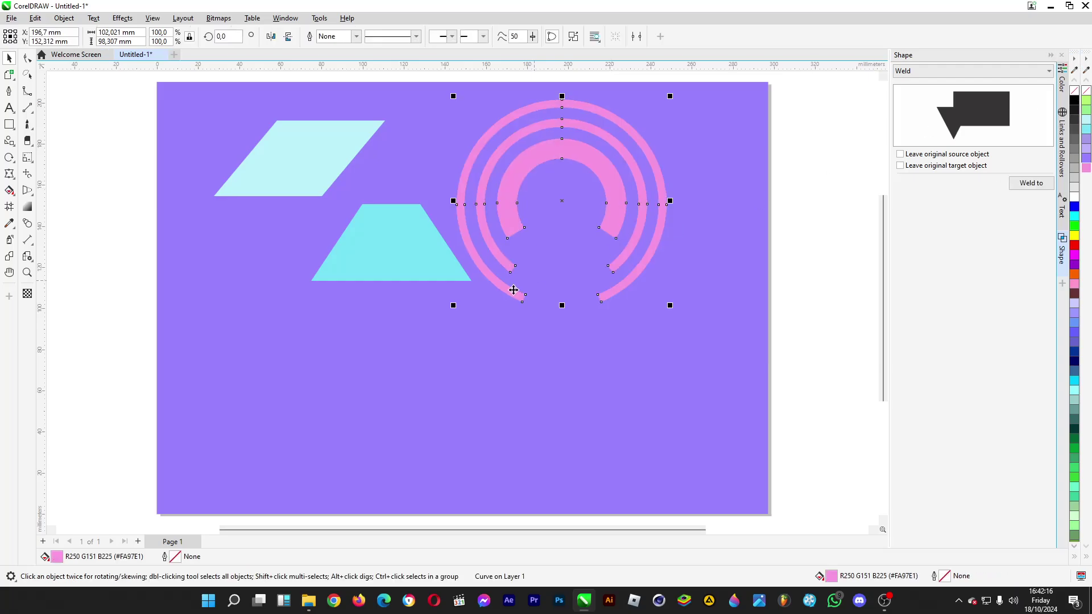
# Scale the pink ring shape down to about 84 by 81 mm and move it lower on the page
pyautogui.moveTo(456, 310); pyautogui.dragTo(494, 272)
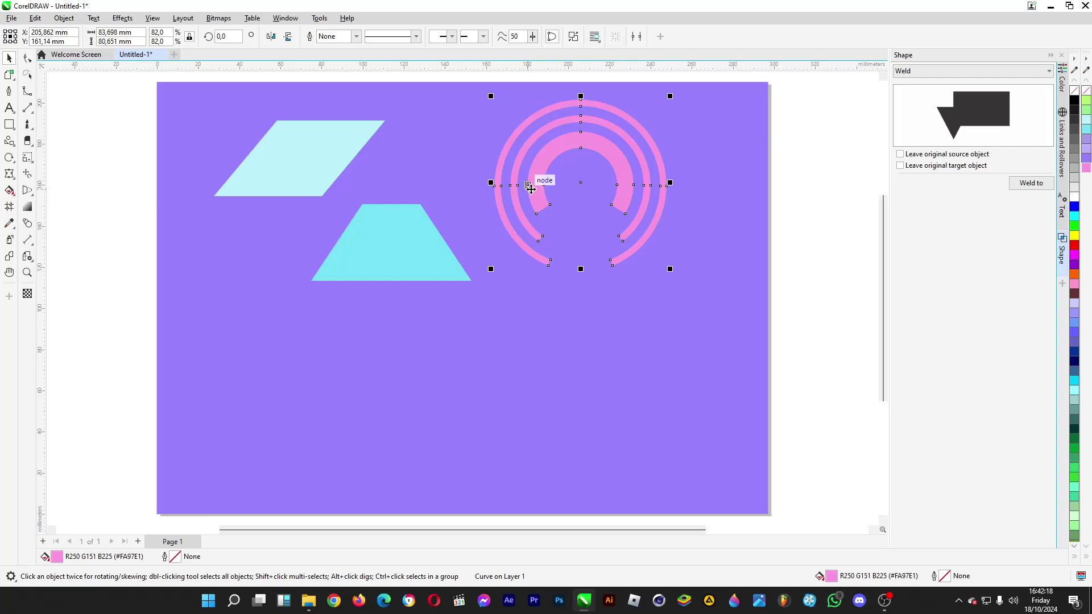
pyautogui.moveTo(529, 186); pyautogui.dragTo(531, 250)
pyautogui.click(254, 104)
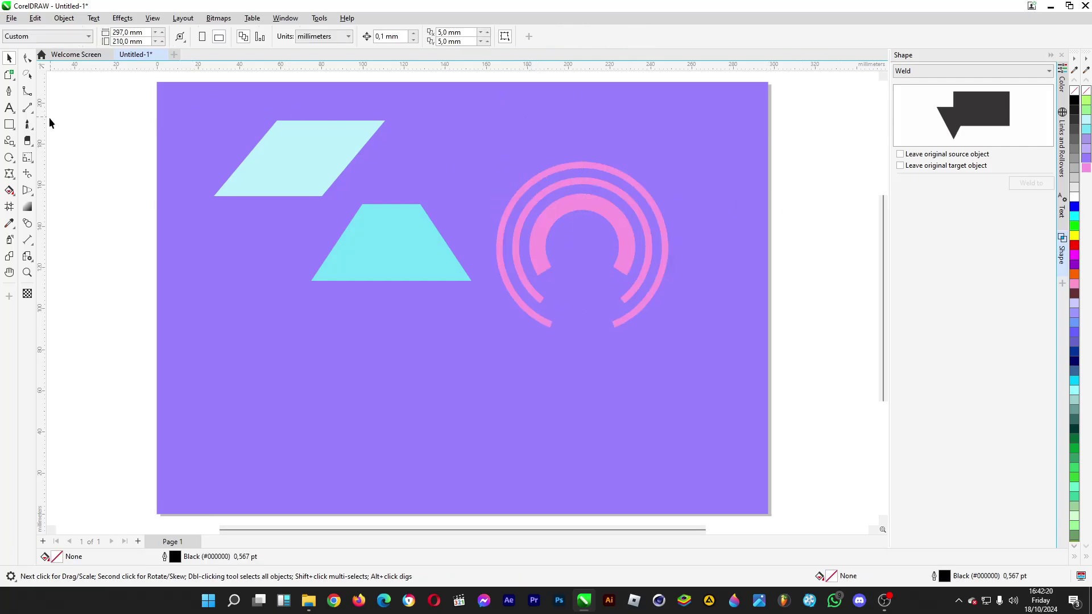
# Draw an upward arrow about 39 by 76 mm on the page's lower left, and reshape it with a shorter head and narrower shaft
pyautogui.click(10, 141)
pyautogui.click(312, 38)
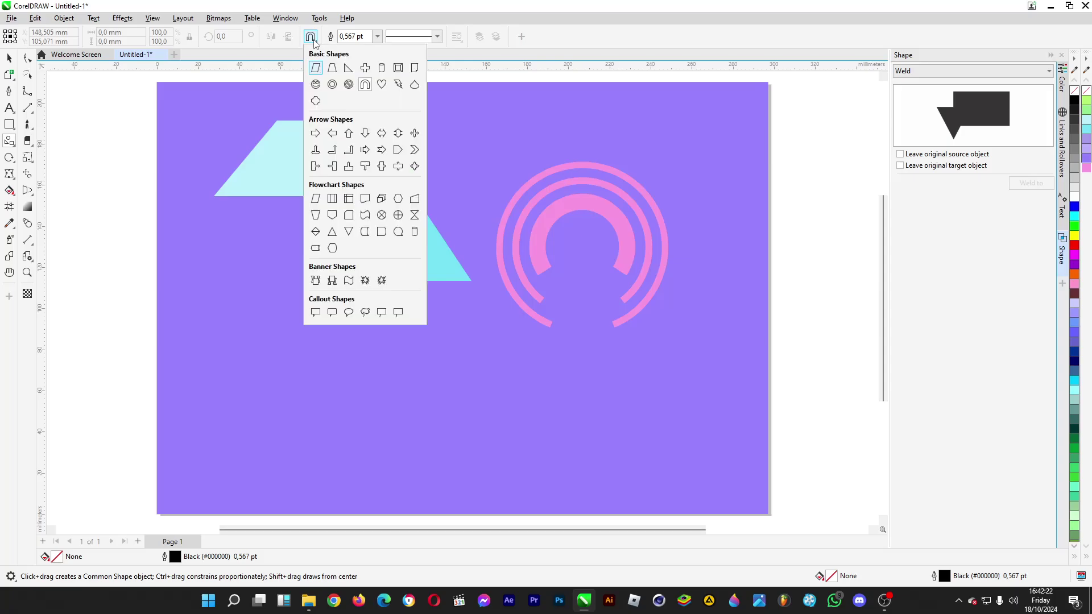
pyautogui.click(348, 135)
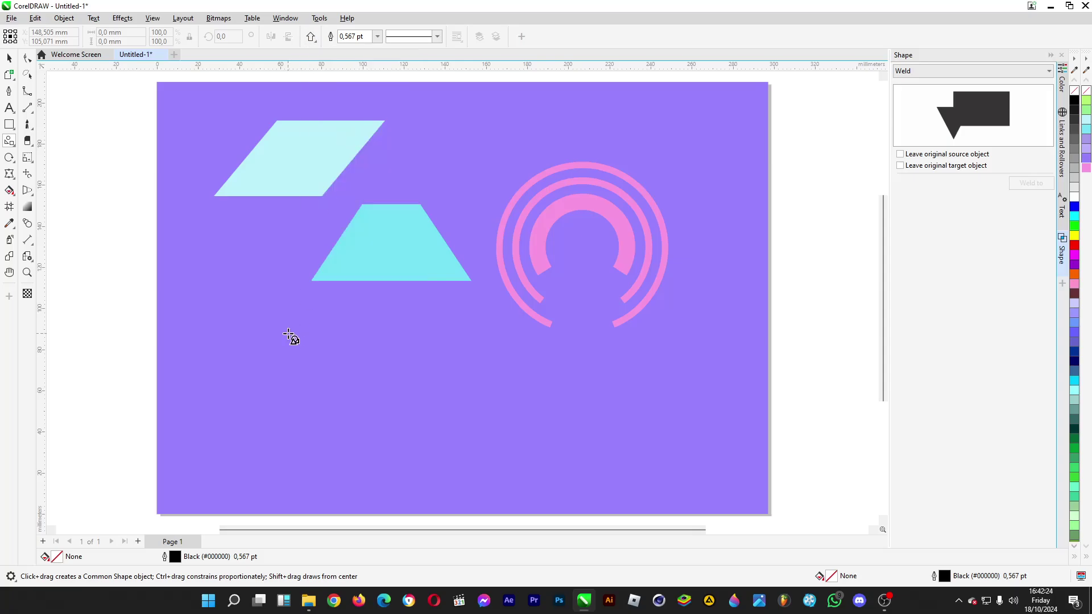
pyautogui.moveTo(288, 333); pyautogui.dragTo(368, 490)
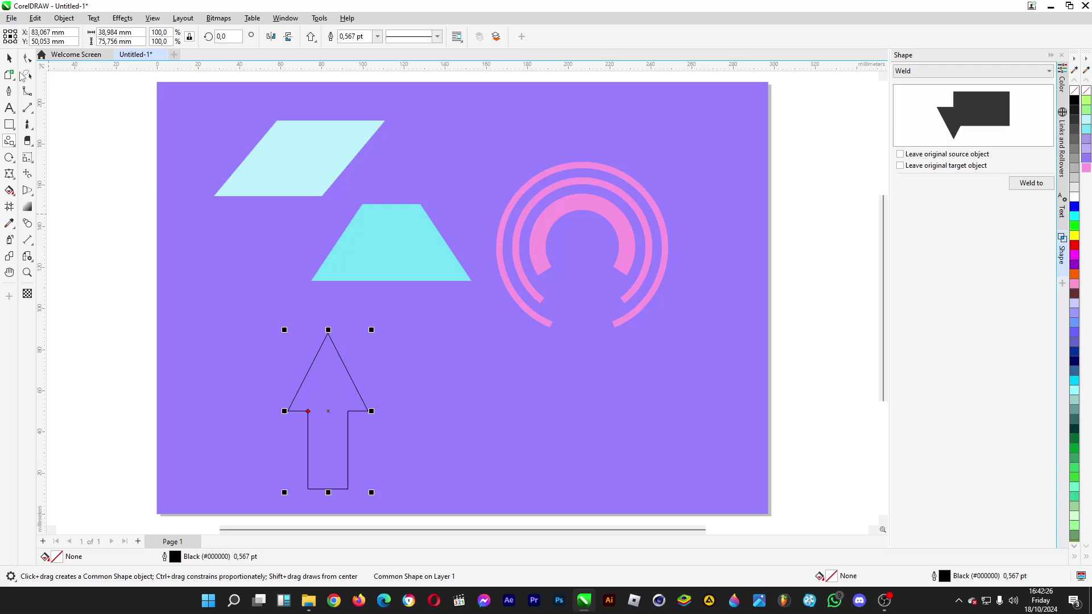
pyautogui.click(27, 57)
pyautogui.moveTo(308, 410); pyautogui.dragTo(318, 355)
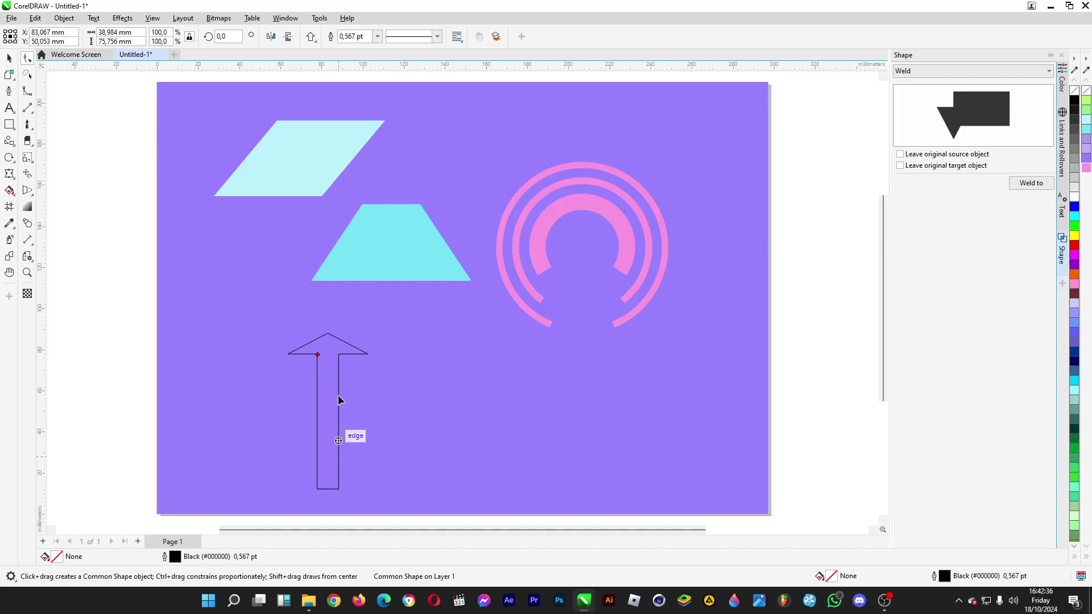
# Narrow the arrow to about 14 mm wide about its centre, and widen its shaft relative to the head
pyautogui.click(9, 58)
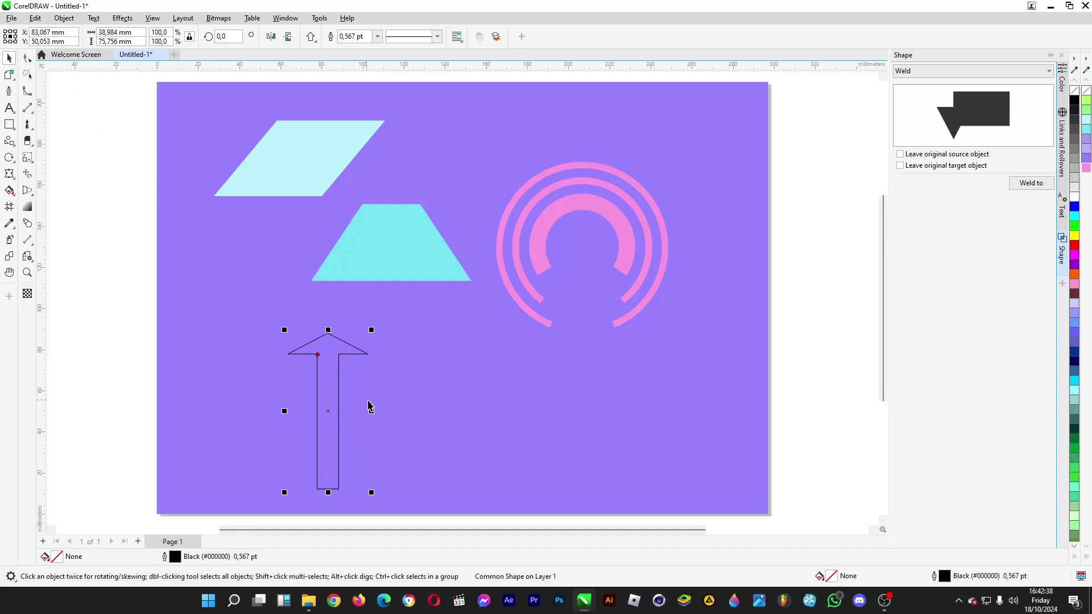
pyautogui.moveTo(373, 411); pyautogui.dragTo(345, 411)
pyautogui.click(26, 62)
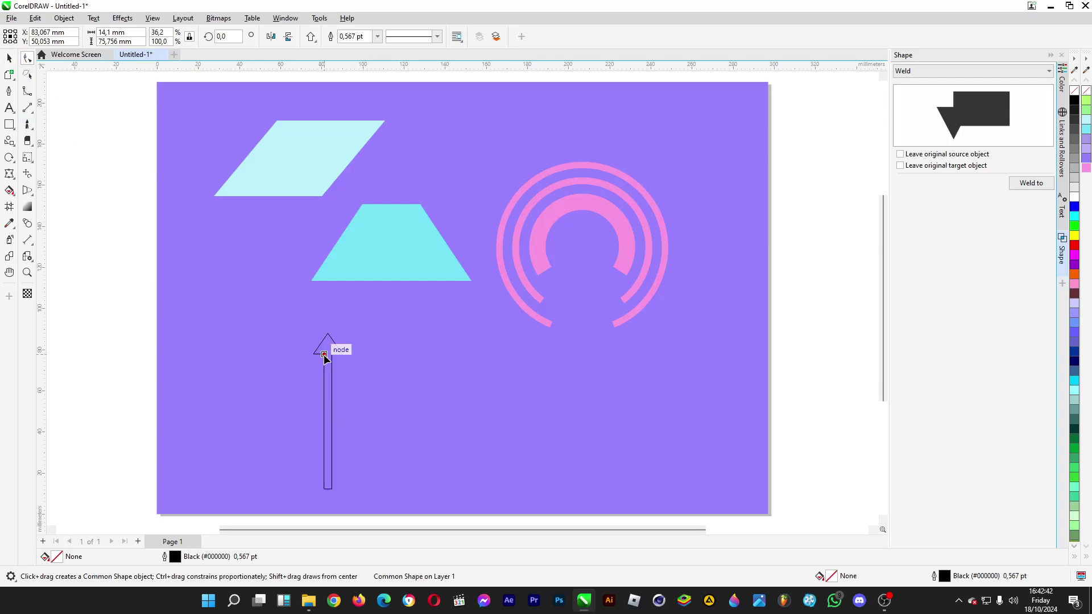
pyautogui.moveTo(321, 356)
pyautogui.mouseDown()
pyautogui.moveTo(336, 358)
pyautogui.moveTo(309, 340)
pyautogui.mouseUp()
pyautogui.scroll(5, 336, 358)
pyautogui.click(9, 59)
pyautogui.scroll(-5, 343, 309)
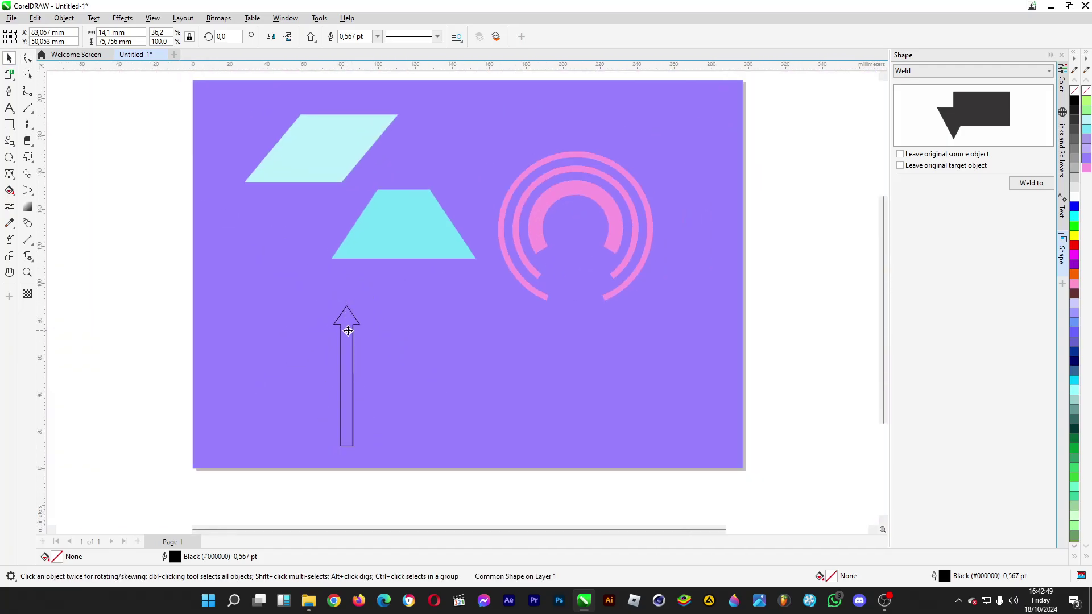
# Move the arrow up toward the page's left edge, and fill it light green #B0FF73 without an outline
pyautogui.moveTo(348, 330); pyautogui.dragTo(296, 295)
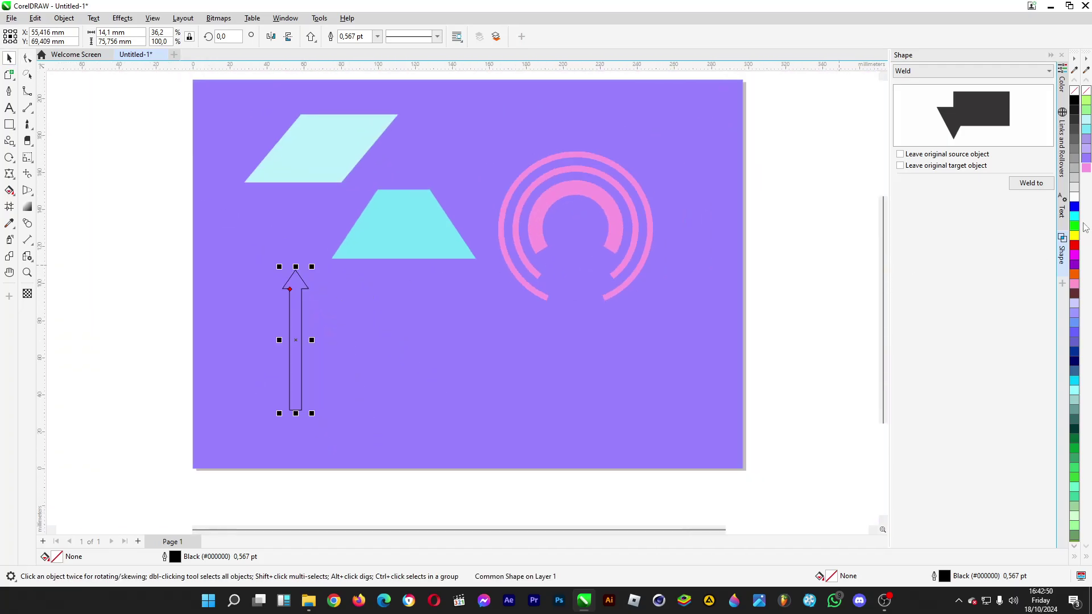
pyautogui.click(1086, 129)
pyautogui.click(1086, 100)
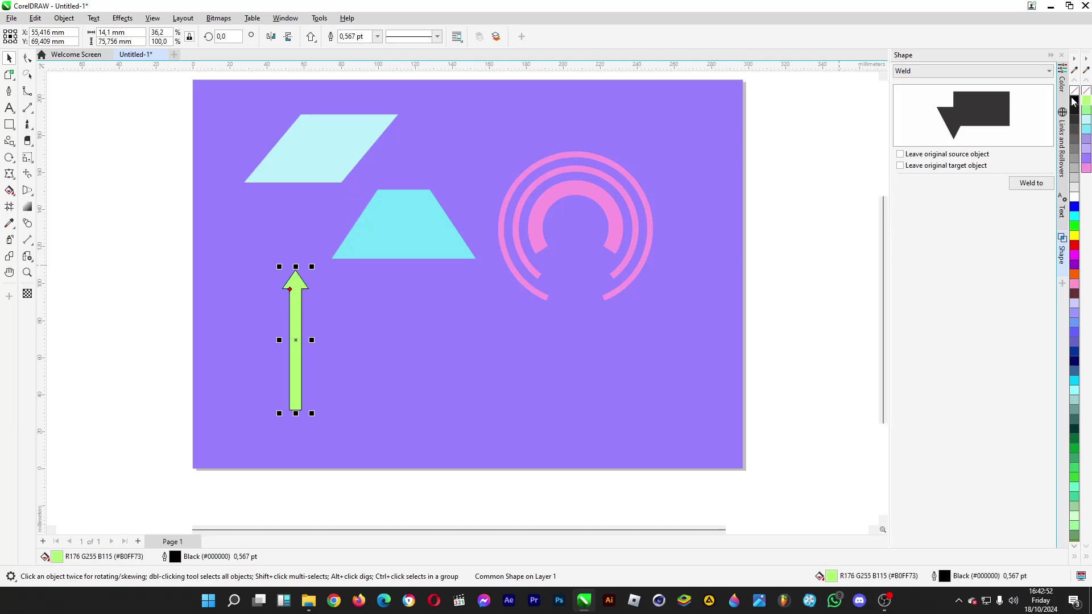
pyautogui.rightClick(1074, 90)
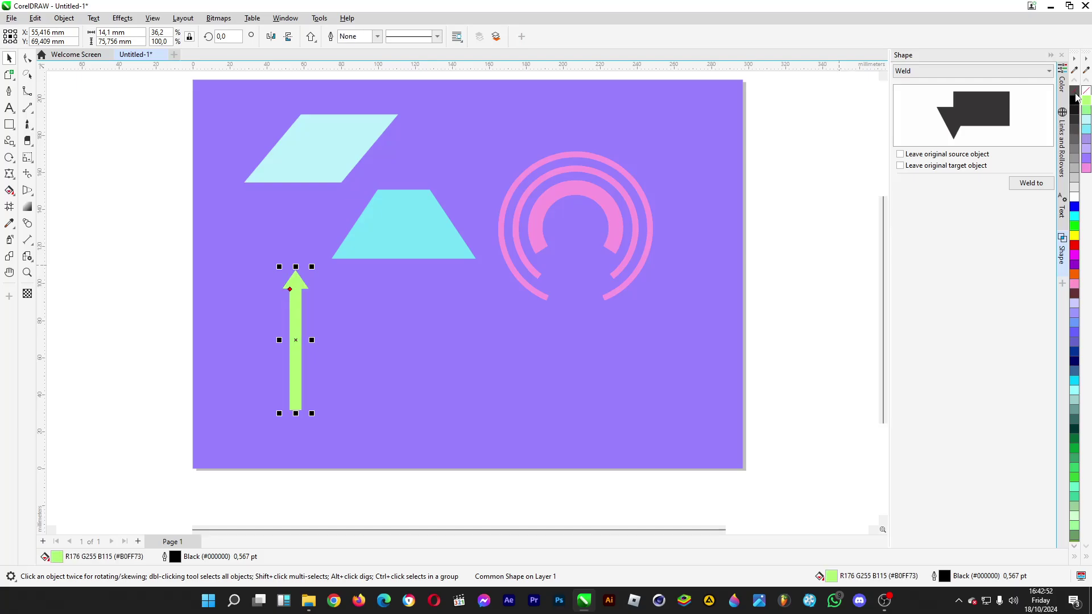
# Draw a circular flowchart shape with a foot, about 55 by 55 mm, below the trapezoid, filled white without an outline
pyautogui.click(7, 143)
pyautogui.click(310, 36)
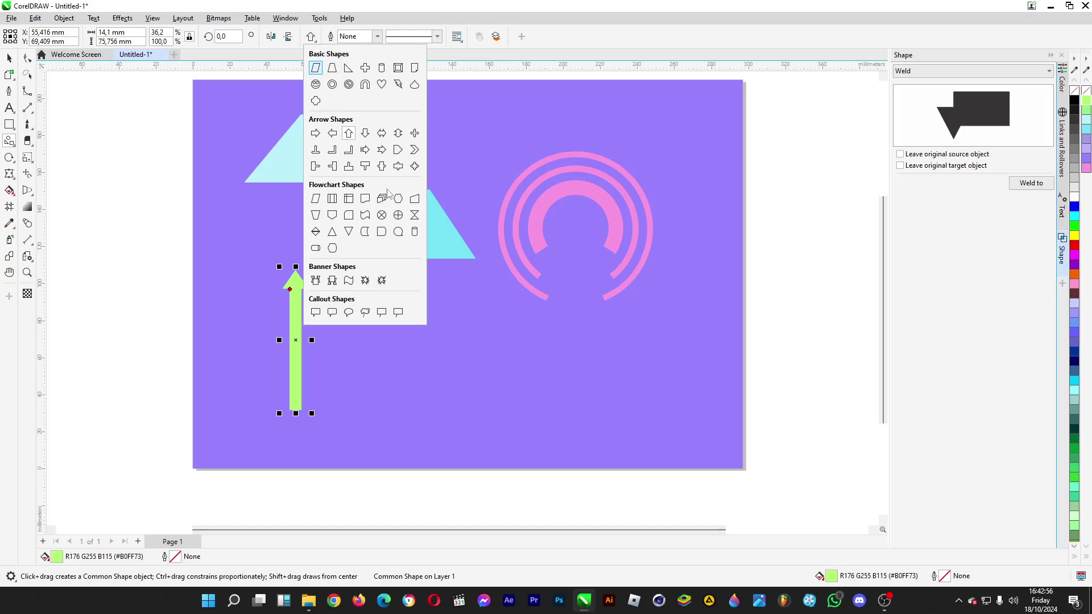
pyautogui.click(399, 231)
pyautogui.moveTo(375, 297); pyautogui.dragTo(478, 398)
pyautogui.click(1074, 193)
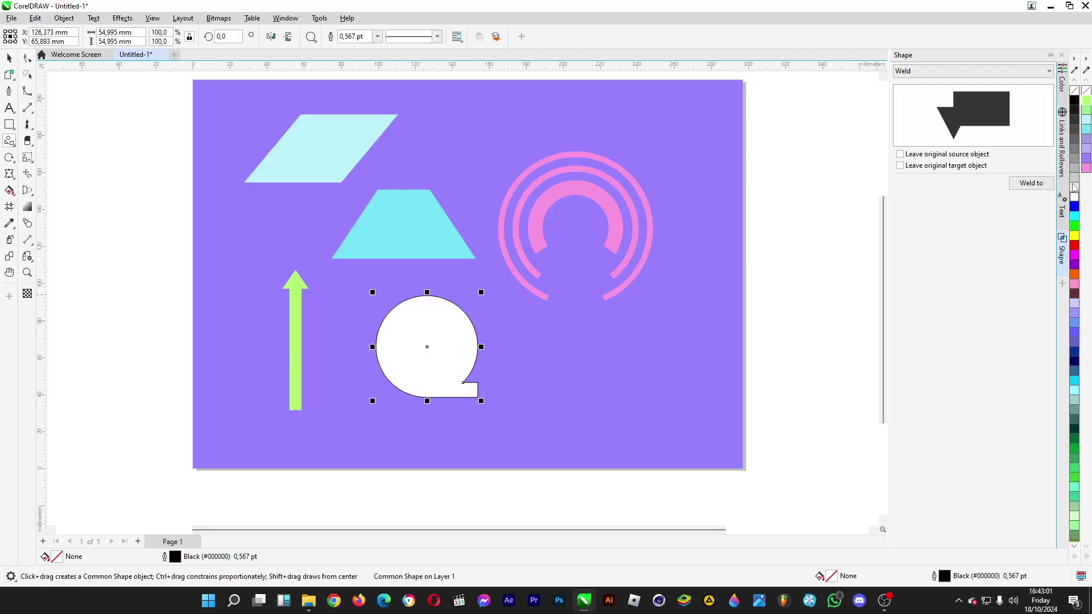
pyautogui.rightClick(1074, 90)
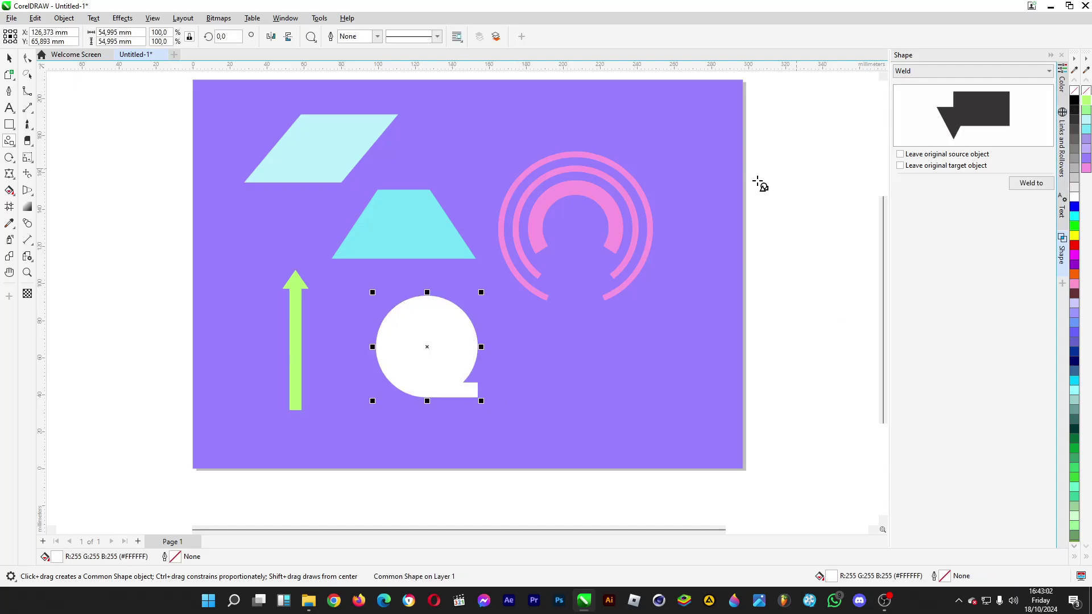
# Draw a cloud callout about 75 by 77 mm with its bubbles rising to the upper right, filled lavender #BCB1FA without an outline
pyautogui.click(311, 38)
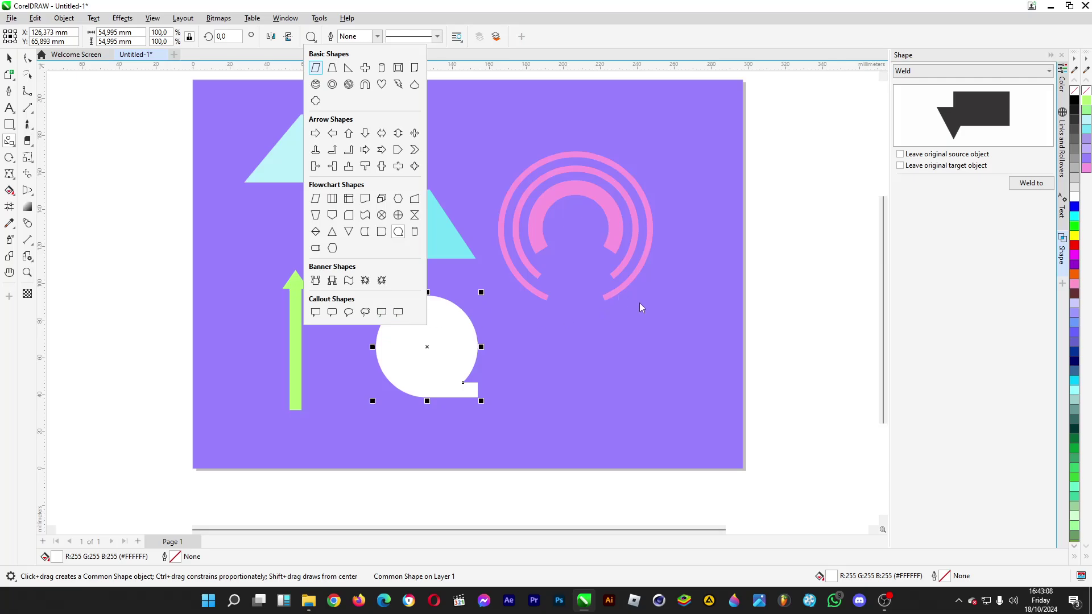
pyautogui.click(358, 319)
pyautogui.moveTo(691, 298); pyautogui.dragTo(560, 439)
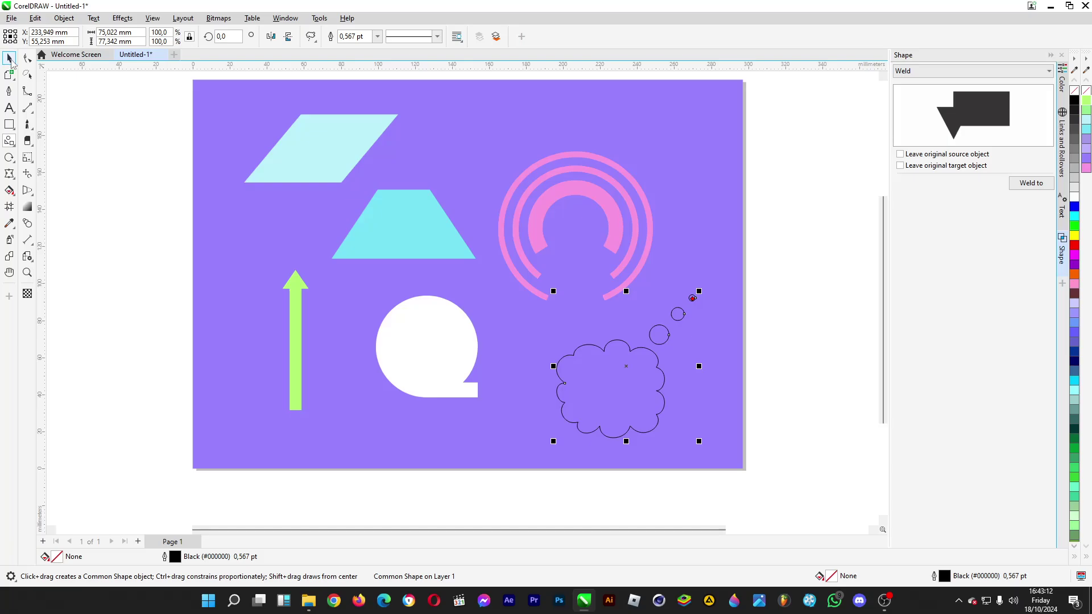
pyautogui.click(10, 59)
pyautogui.moveTo(595, 374); pyautogui.dragTo(578, 371)
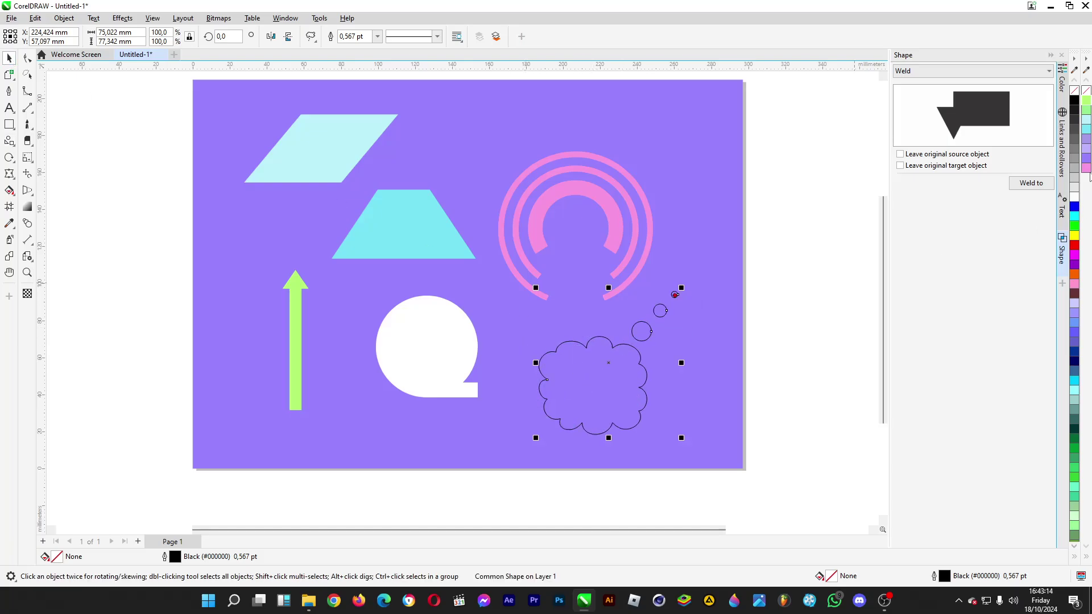
pyautogui.click(1087, 152)
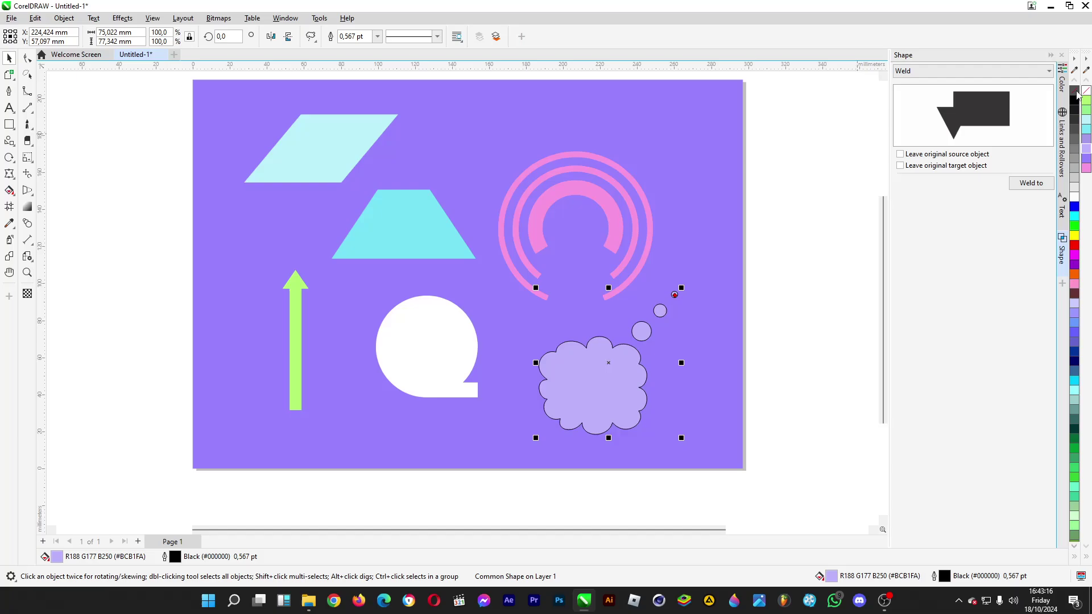
pyautogui.rightClick(1074, 91)
# Move the pink ring shape up near the page's top edge, and raise the cloud callout beneath it
pyautogui.moveTo(805, 102); pyautogui.dragTo(615, 238)
pyautogui.moveTo(517, 275); pyautogui.dragTo(492, 219)
pyautogui.click(766, 291)
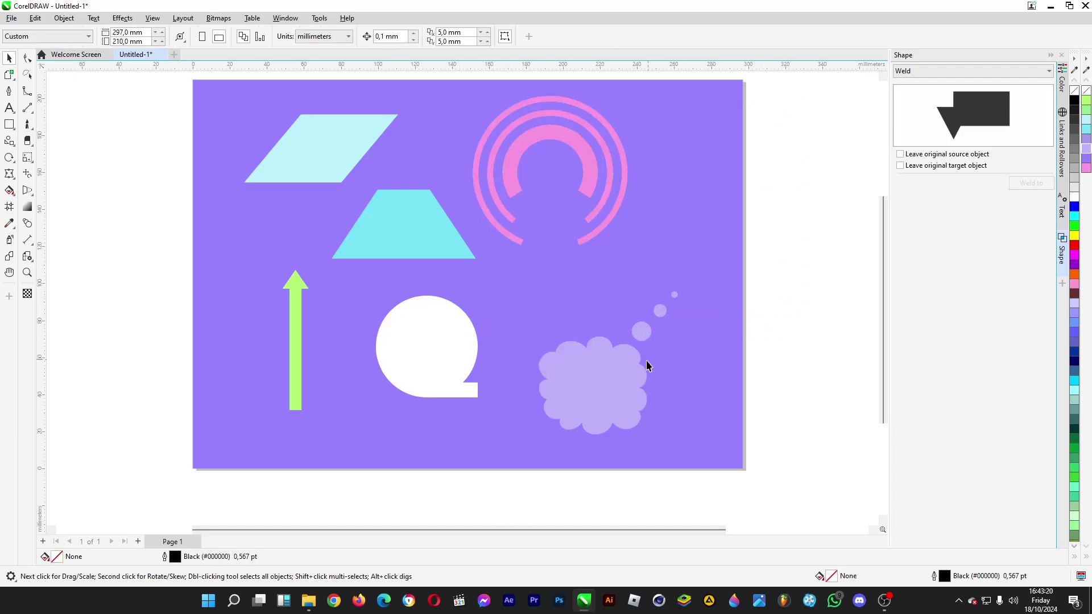
pyautogui.click(586, 329)
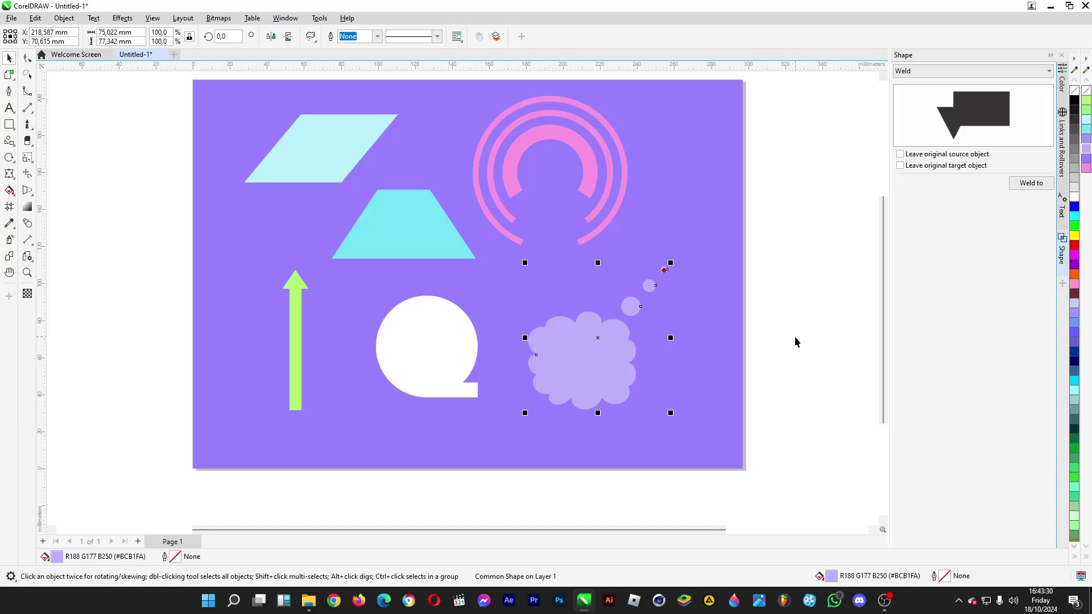
pyautogui.moveTo(626, 353); pyautogui.dragTo(636, 329)
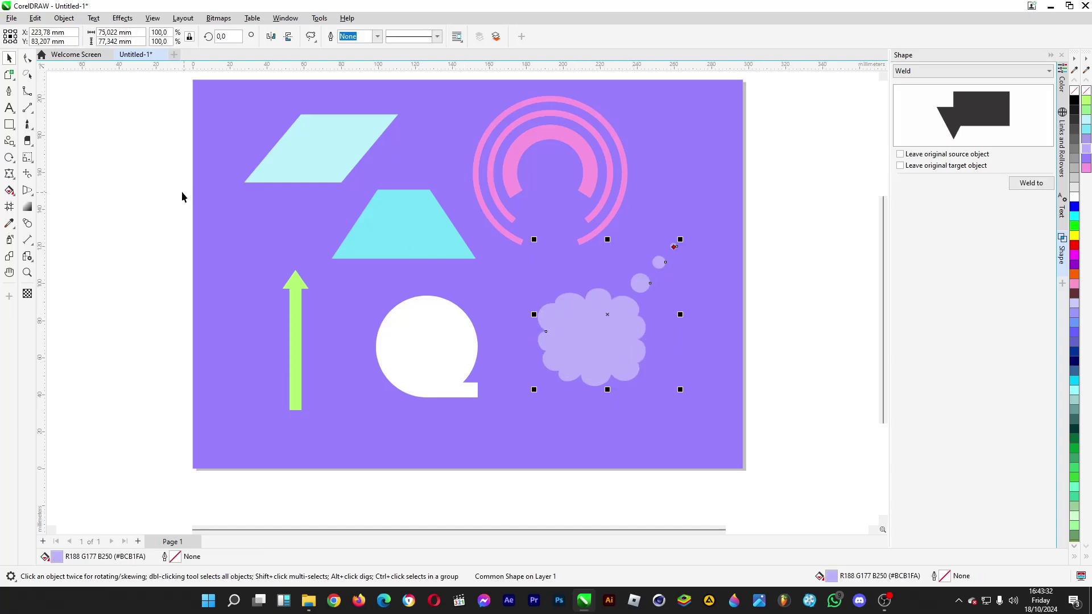
# Draw a ribbon banner about 69 by 21 mm near the page's bottom edge, filled white with a purple #9881FF outline
pyautogui.click(314, 41)
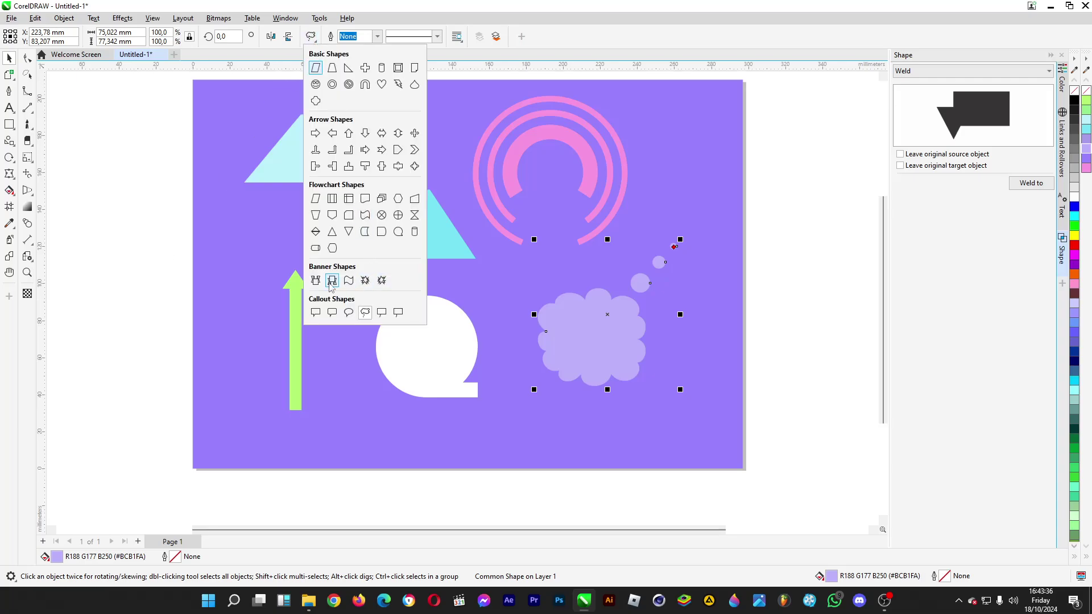
pyautogui.click(332, 281)
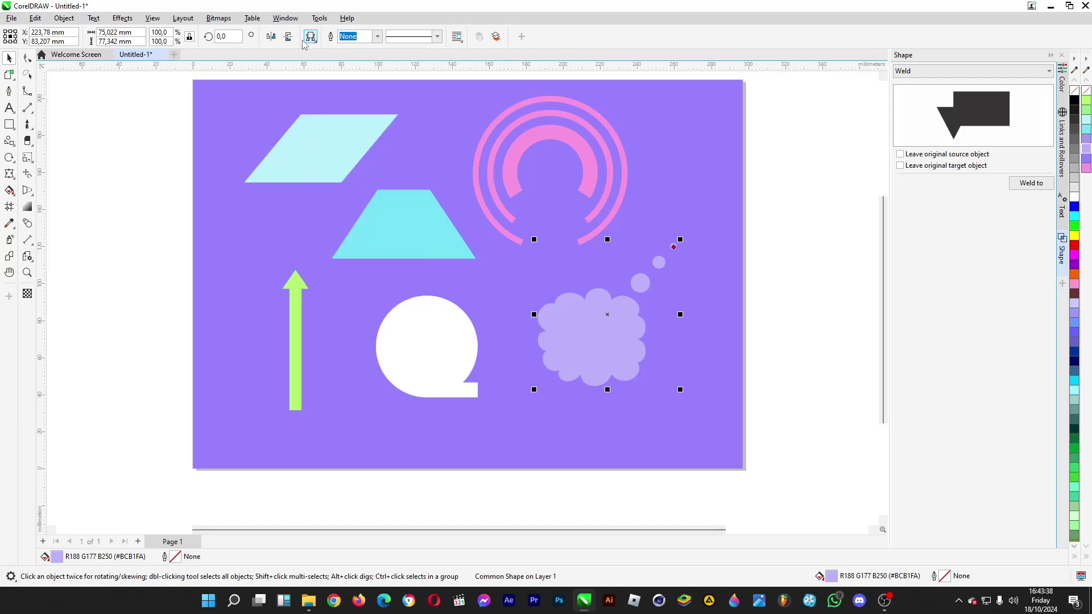
pyautogui.click(9, 141)
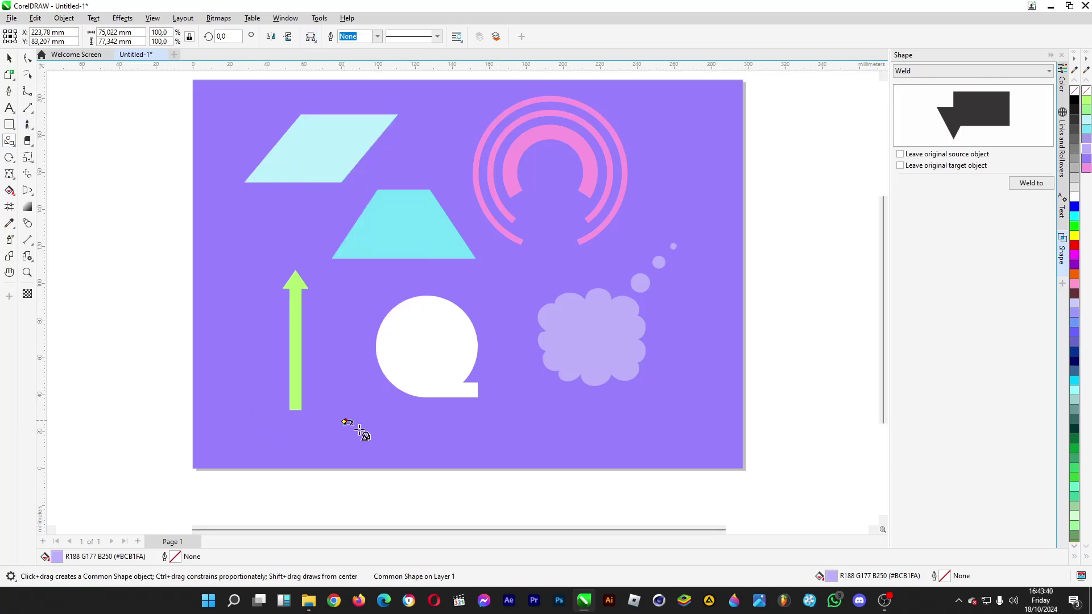
pyautogui.moveTo(343, 420); pyautogui.dragTo(472, 458)
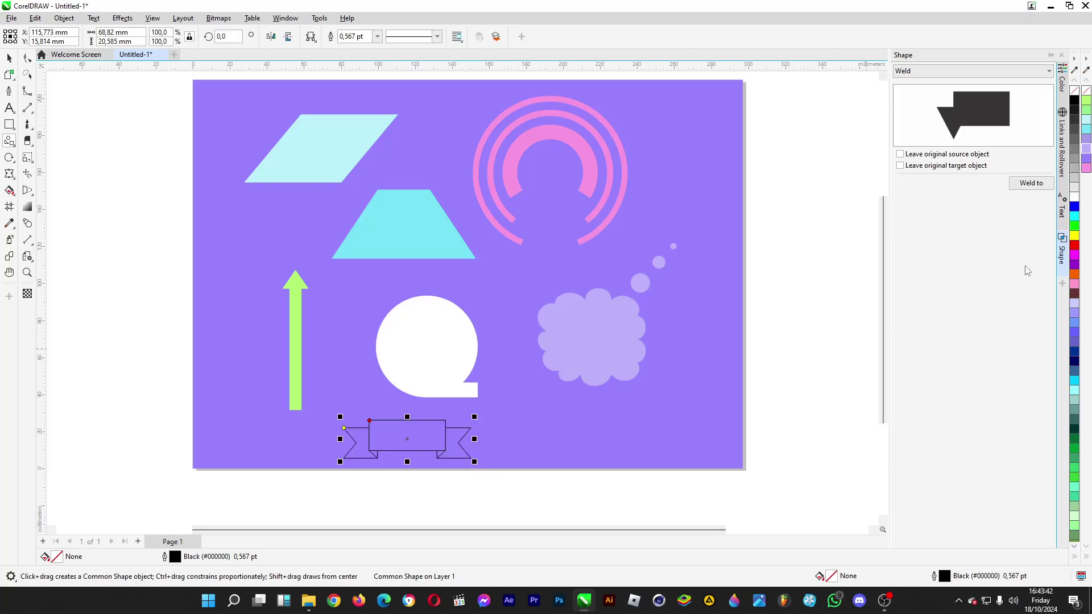
pyautogui.click(1074, 197)
pyautogui.rightClick(1087, 157)
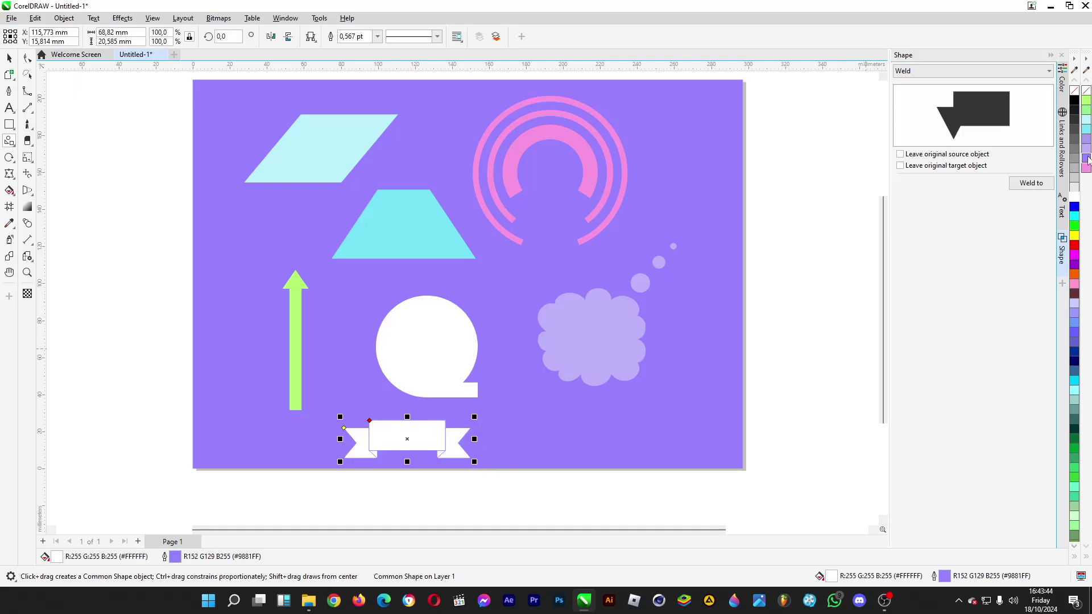
# Set the ribbon banner's outline width to 4 pt
pyautogui.doubleClick(164, 557)
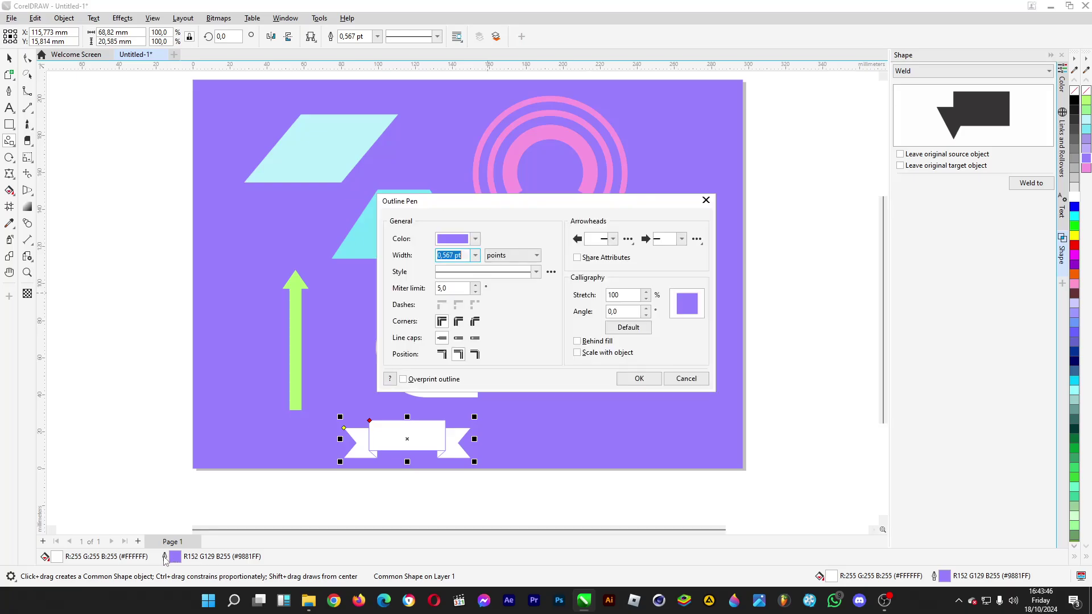
pyautogui.click(476, 256)
pyautogui.click(449, 342)
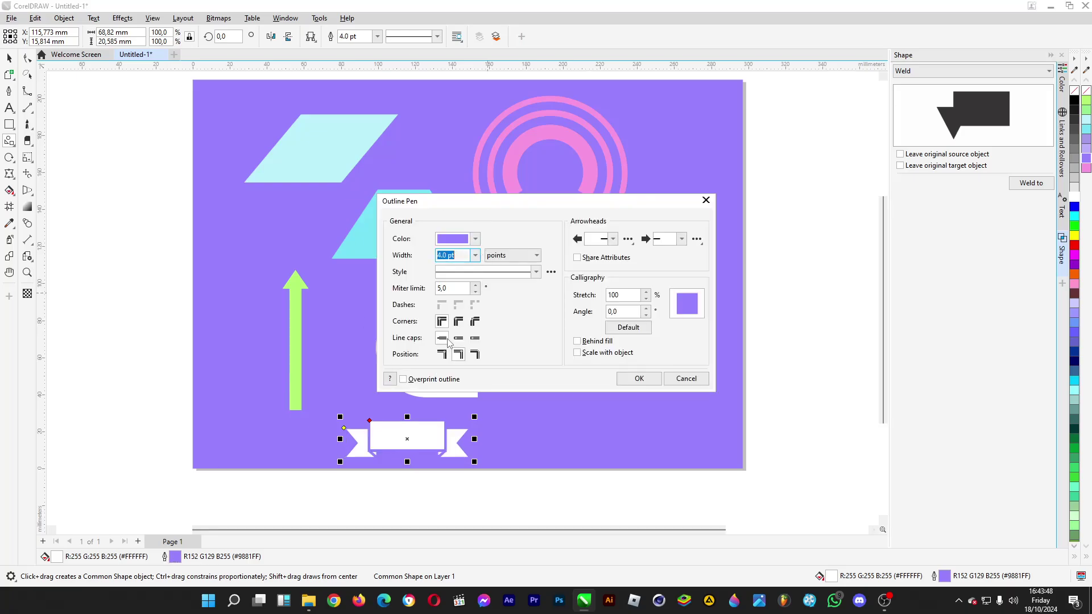
pyautogui.click(639, 378)
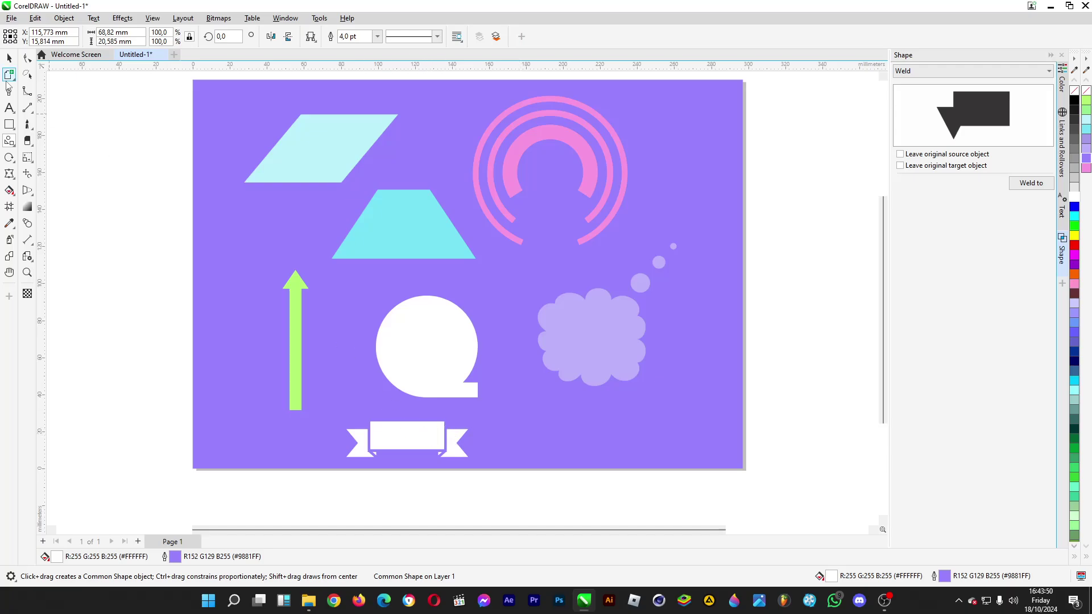
# Move the ribbon banner to the page's upper-right corner
pyautogui.press('space')
pyautogui.moveTo(405, 428); pyautogui.dragTo(686, 110)
pyautogui.scroll(-2, 507, 293)
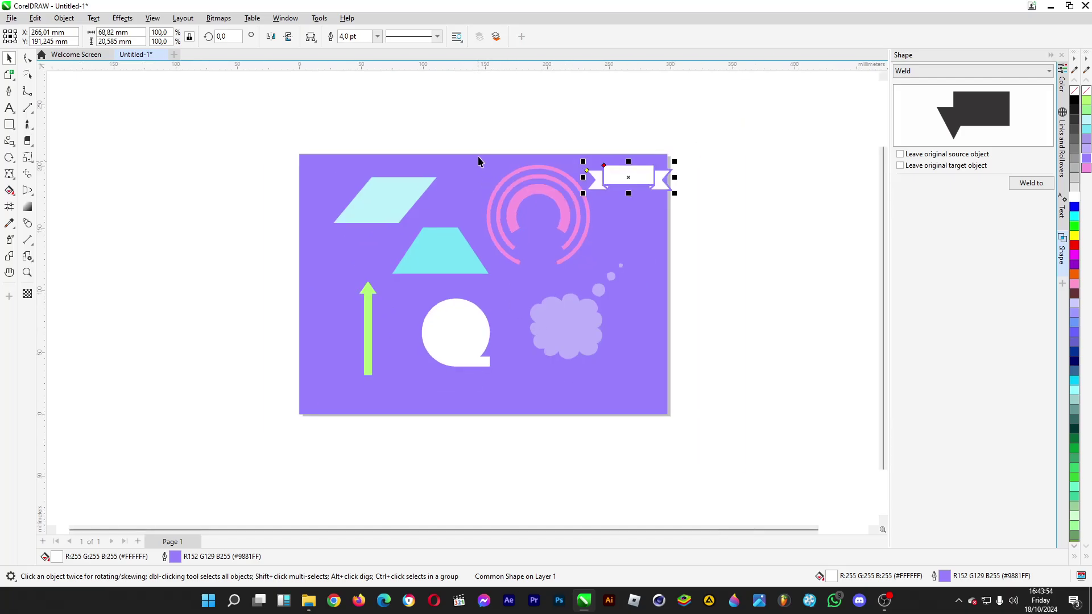
# Scale the pink ring shape down toward its upper left, and place the ribbon banner between it and the cloud callout
pyautogui.moveTo(476, 144); pyautogui.dragTo(571, 240)
pyautogui.moveTo(595, 276); pyautogui.dragTo(563, 238)
pyautogui.moveTo(637, 184); pyautogui.dragTo(553, 255)
pyautogui.click(437, 460)
pyautogui.scroll(1, 548, 288)
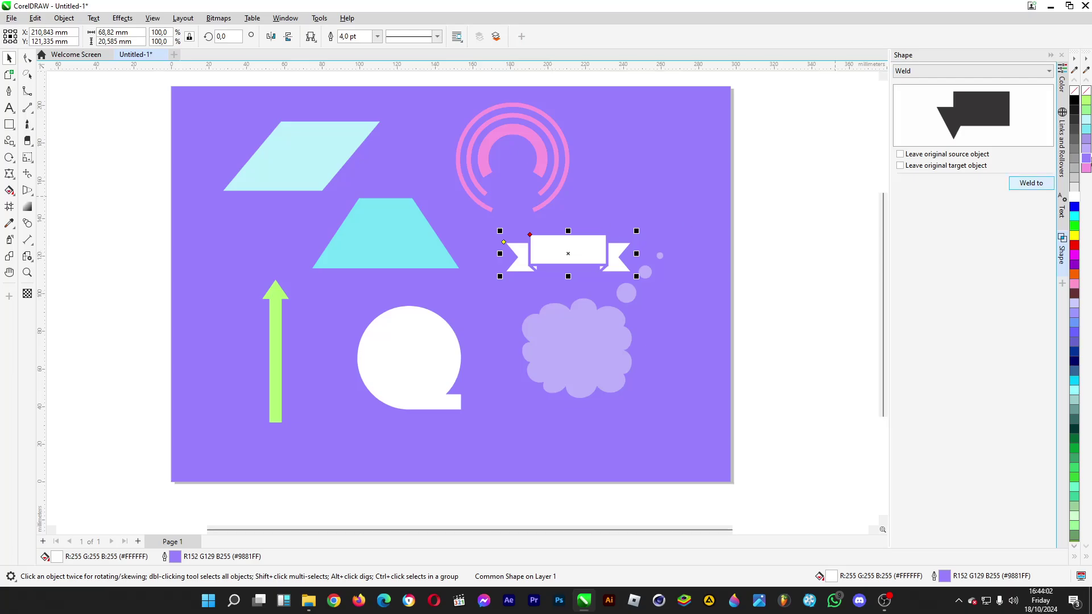
# Recolour the ribbon banner's fill light green, and move the cloud callout lower to clear the banner
pyautogui.click(1086, 109)
pyautogui.click(851, 165)
pyautogui.moveTo(583, 347); pyautogui.dragTo(585, 386)
pyautogui.click(766, 275)
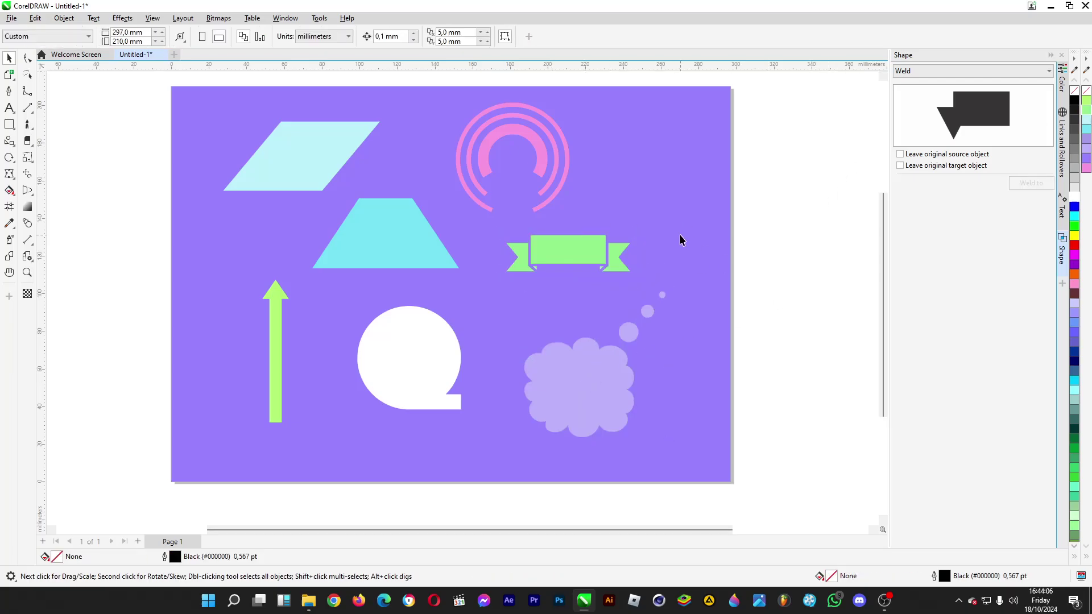